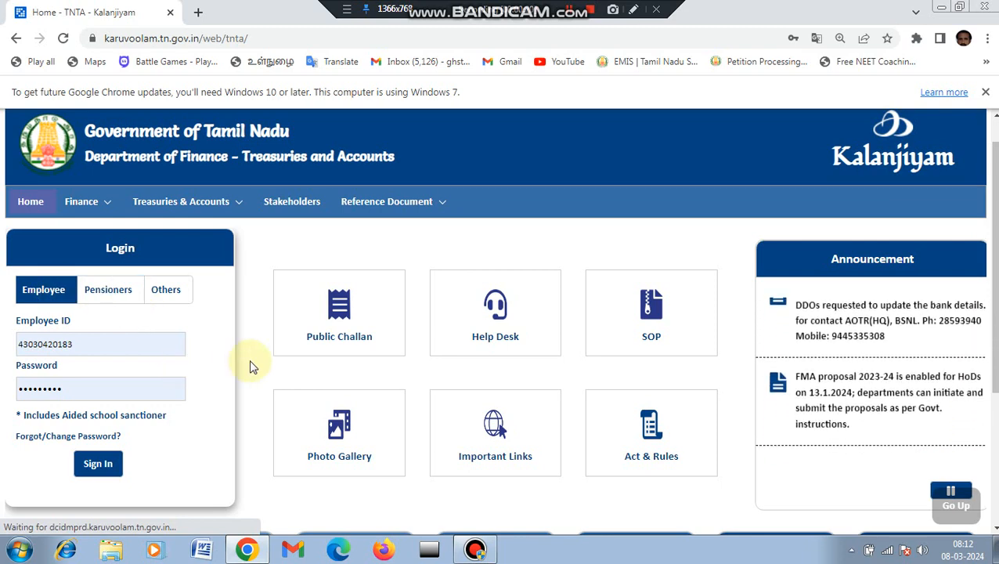
- Sign in to the Employee login with the prefilled employee ID and saved password
left_click(89, 392)
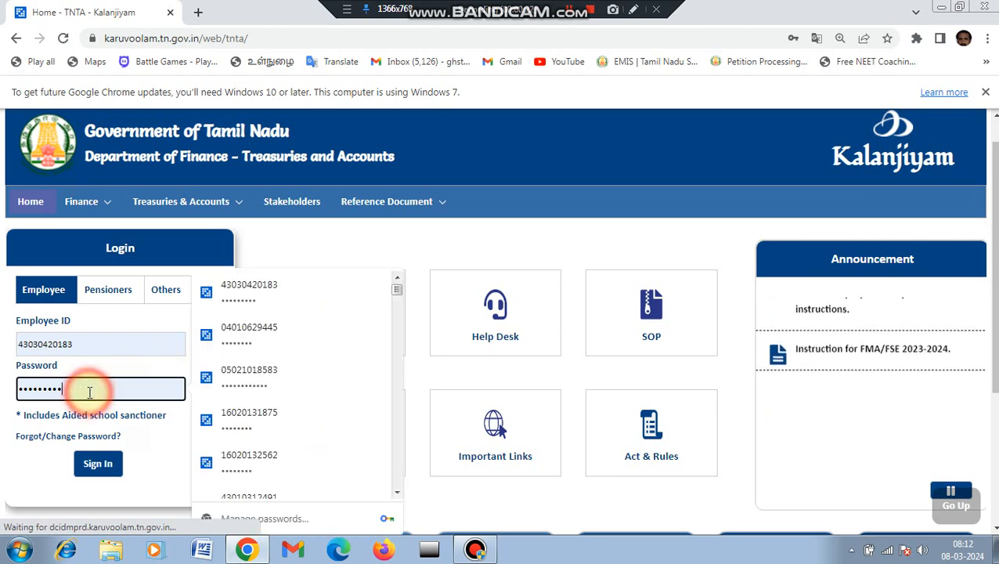
left_click(92, 344)
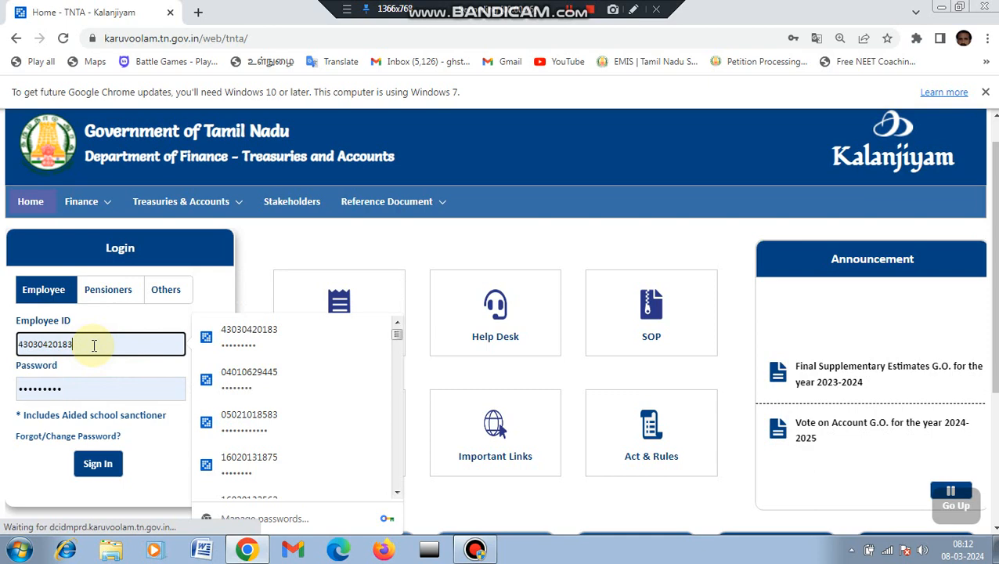
left_click(83, 388)
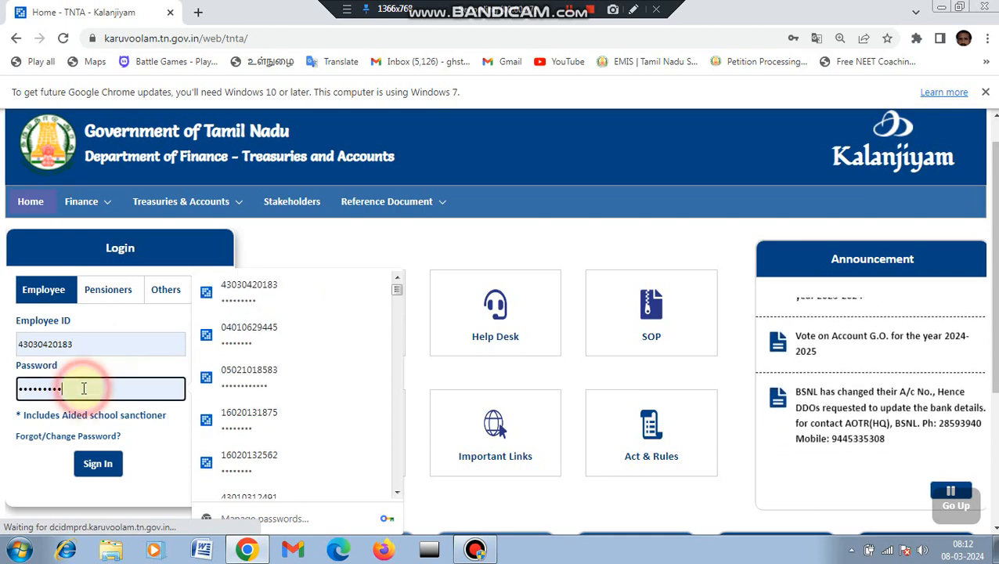
left_click(98, 465)
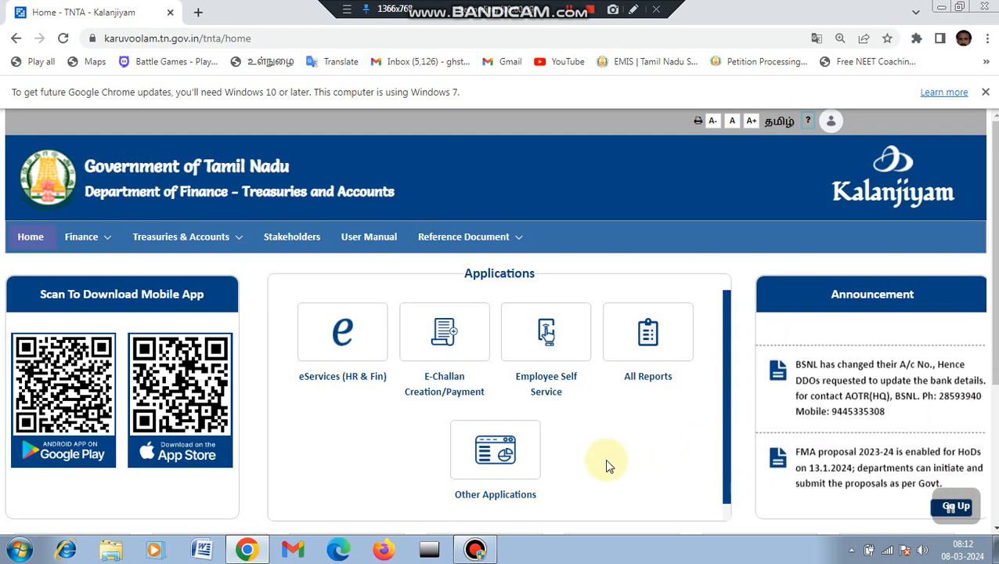
- View the Other Applications and Employee Self Service pages, returning to the applications overview after each
left_click(493, 484)
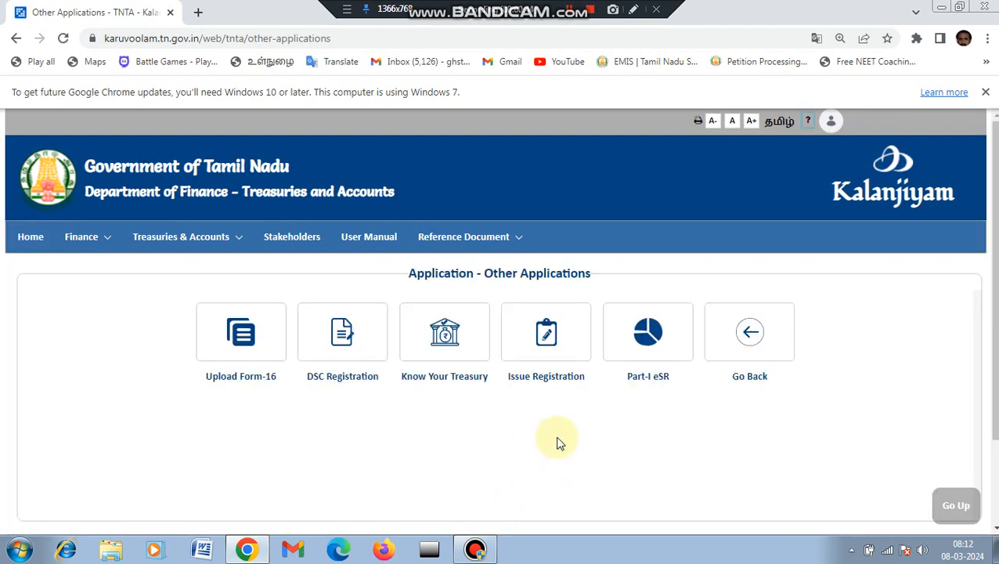
left_click(751, 359)
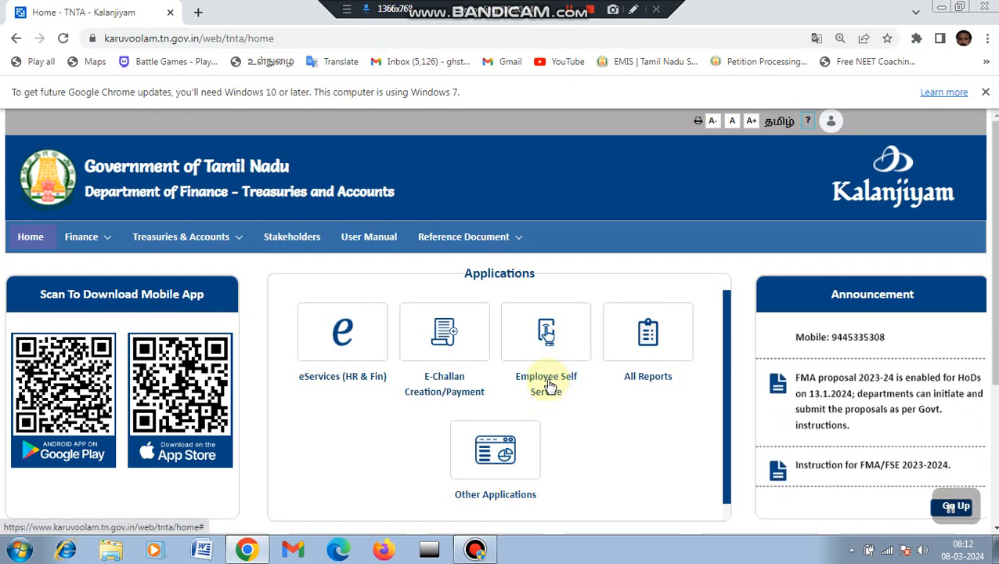
left_click(550, 385)
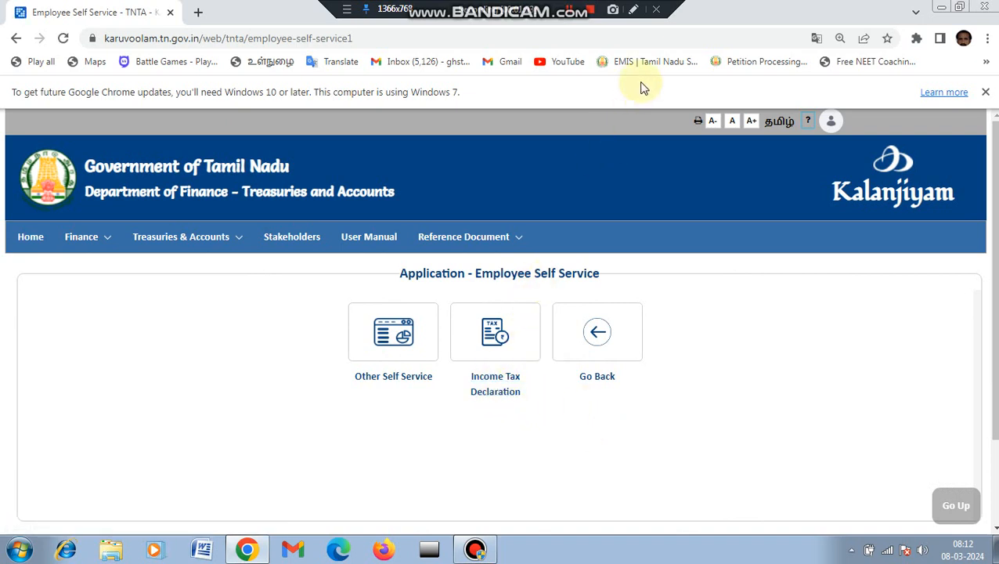
left_click(599, 350)
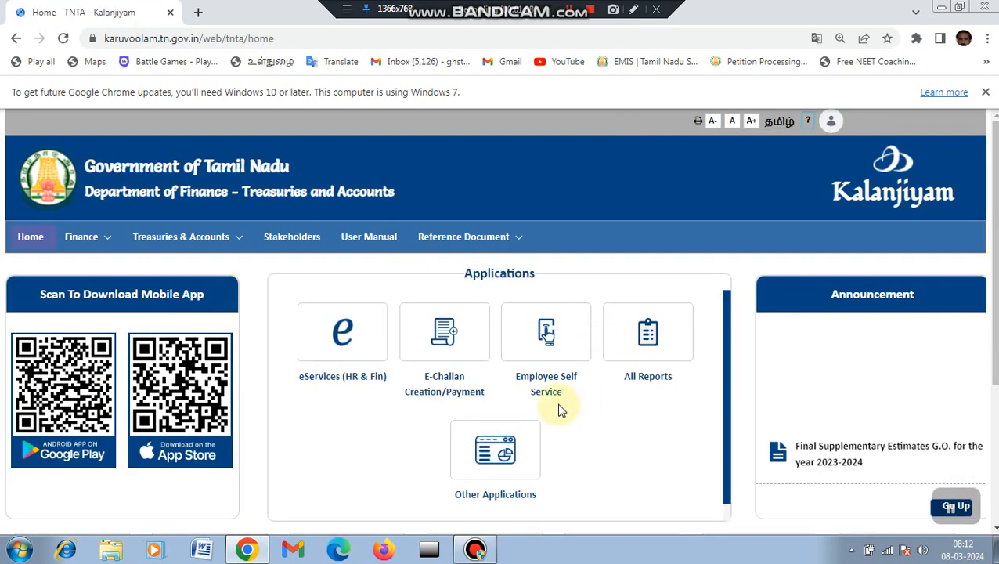
- Mark the Employee Self Service tile with a temporary red box and open that application
left_click(634, 14)
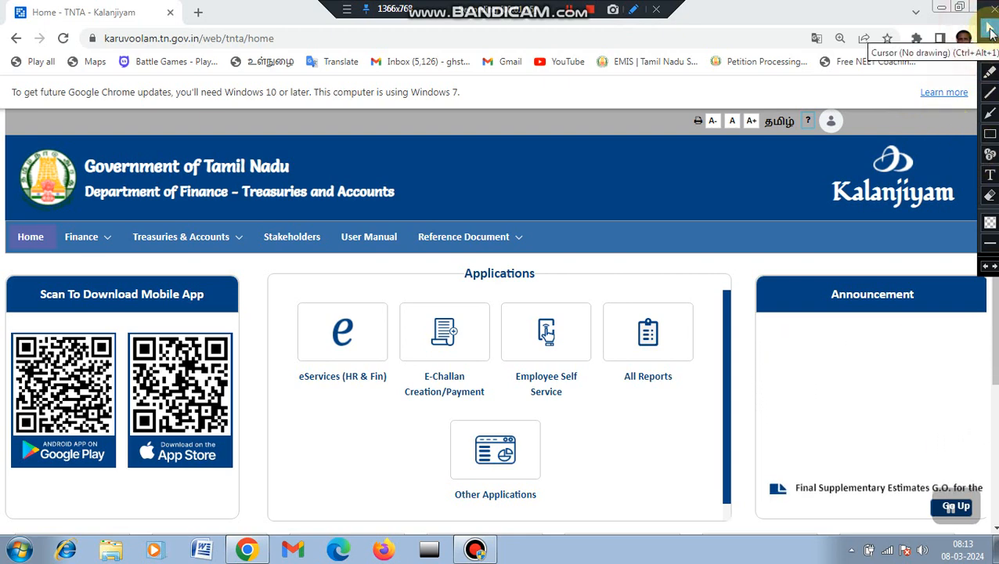
left_click(990, 136)
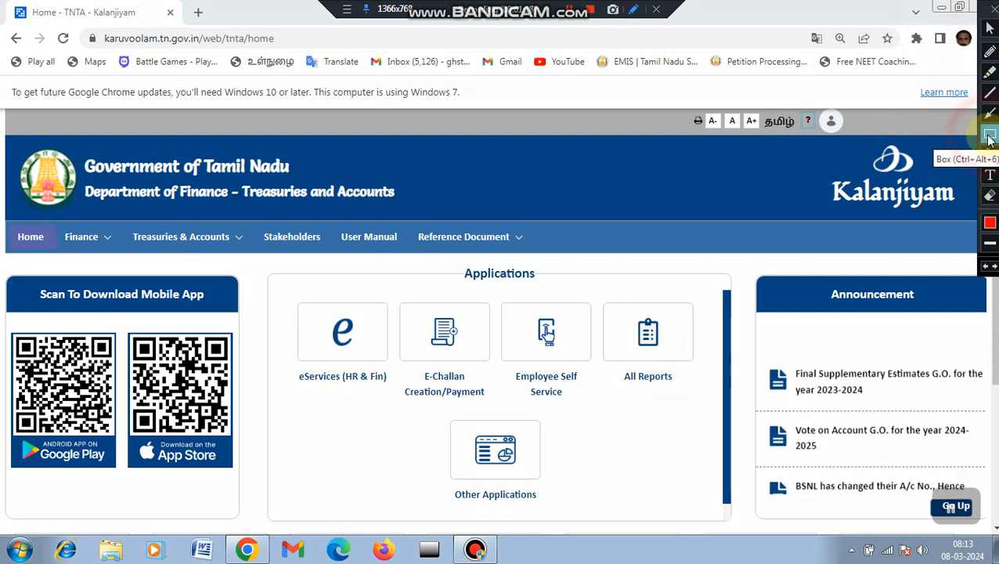
left_click_drag(522, 328, 589, 413)
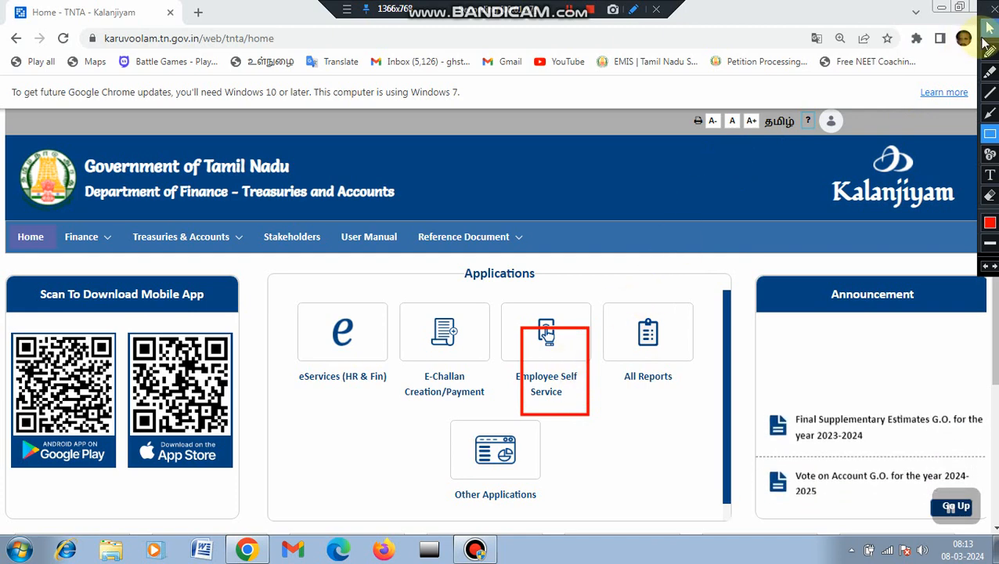
left_click(993, 10)
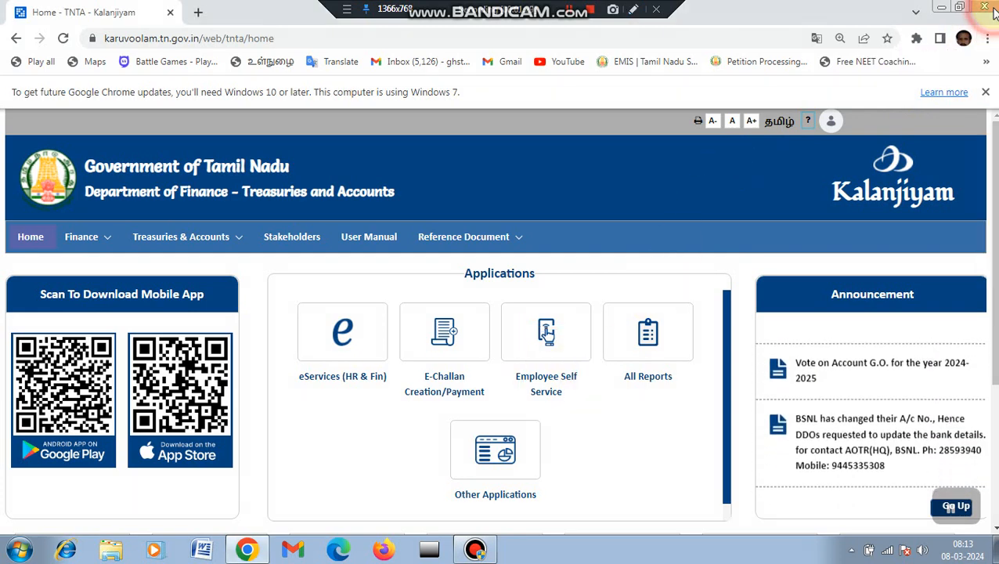
left_click(552, 367)
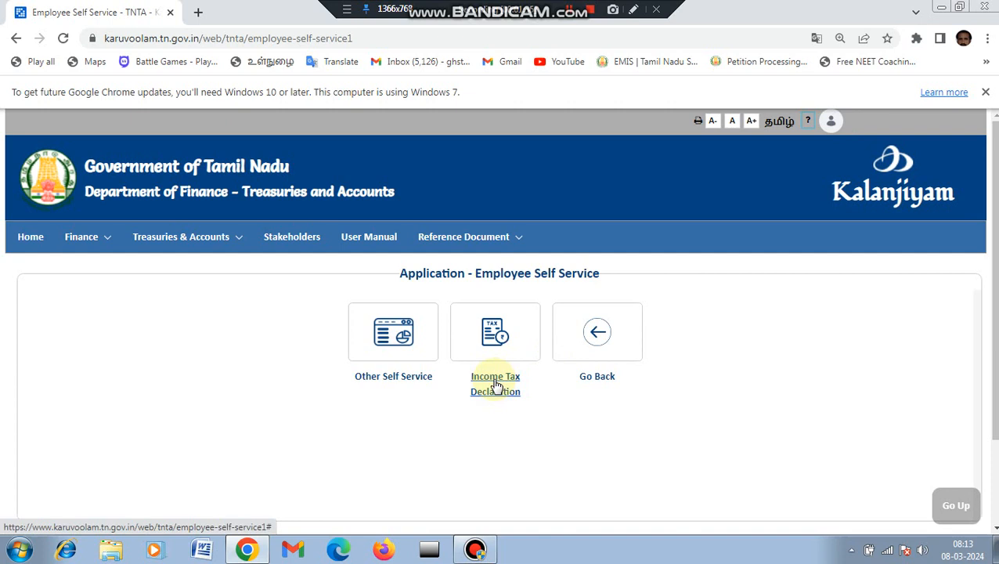
- Mark the Income Tax Declaration tile with a temporary red box and open that application
left_click(633, 10)
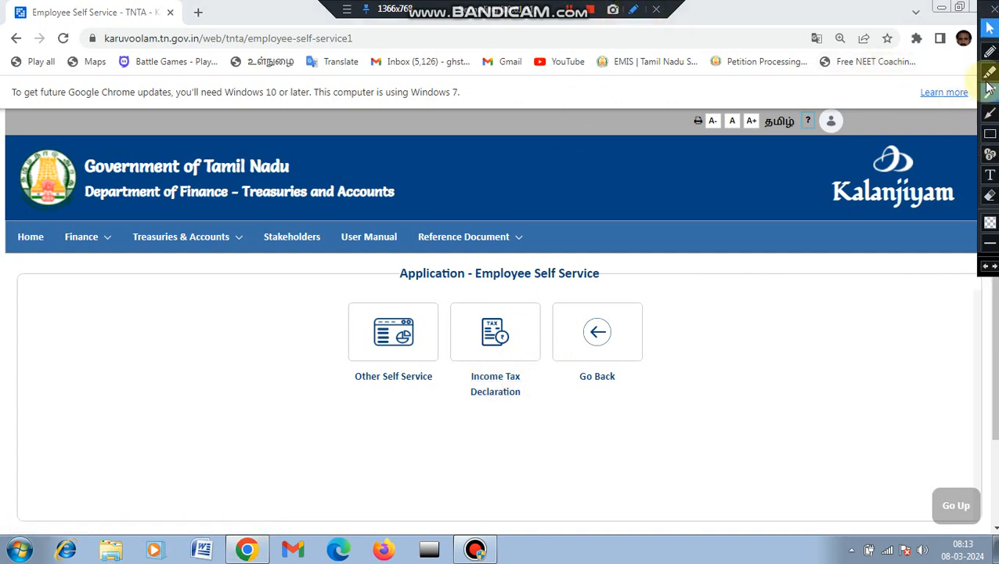
left_click(990, 135)
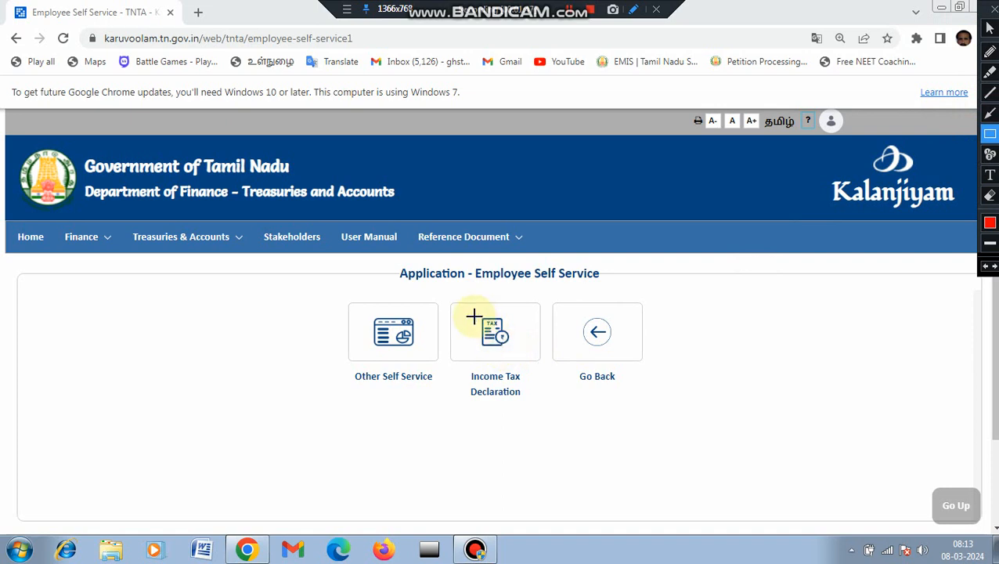
mouse_move(474, 316)
left_mouse_down()
mouse_move(550, 468)
mouse_move(512, 416)
left_mouse_up()
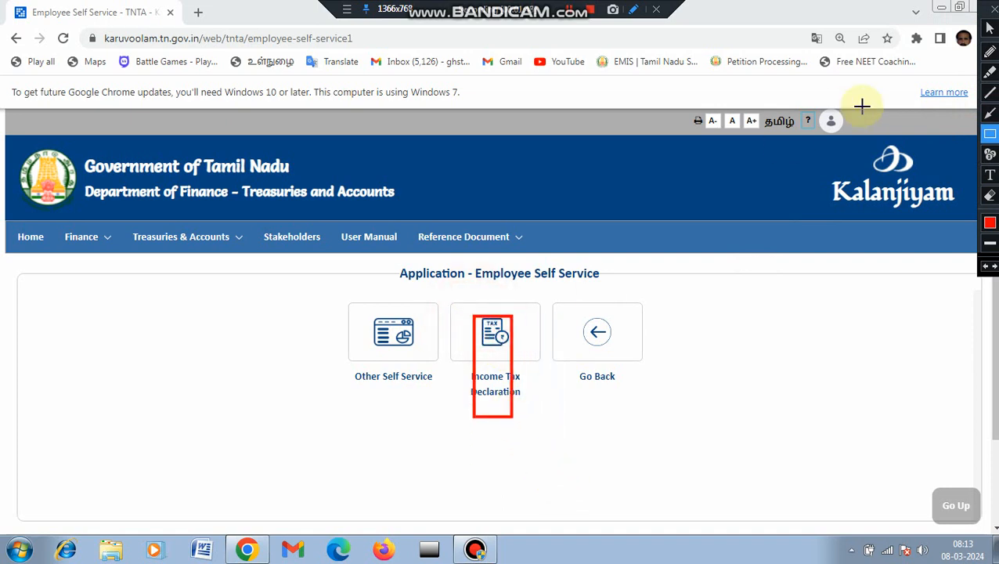
left_click(988, 29)
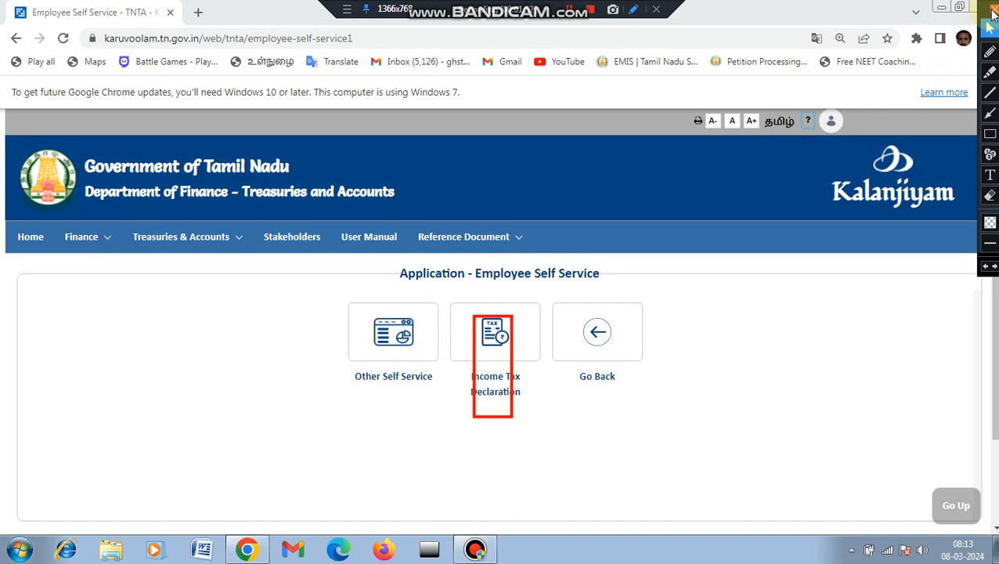
left_click(993, 11)
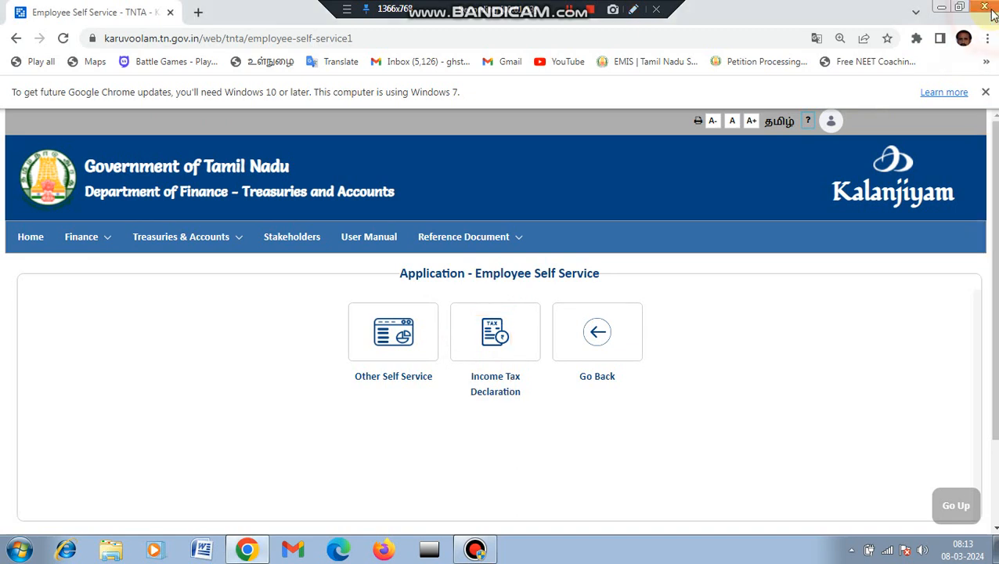
left_click(505, 371)
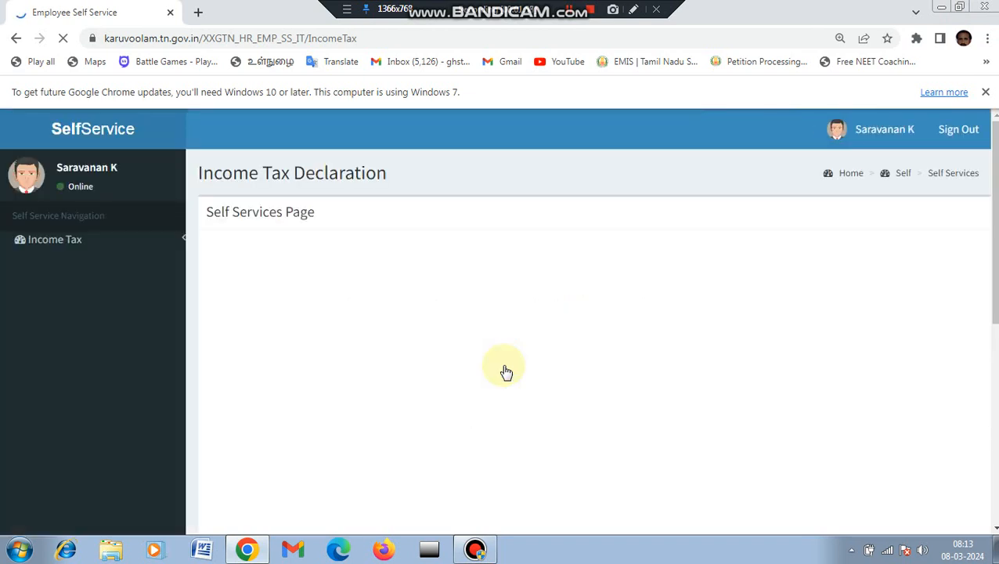
- View the New Tax Regime/Old Tax Regime and House Loan Details pages of the income tax declaration
left_click(78, 244)
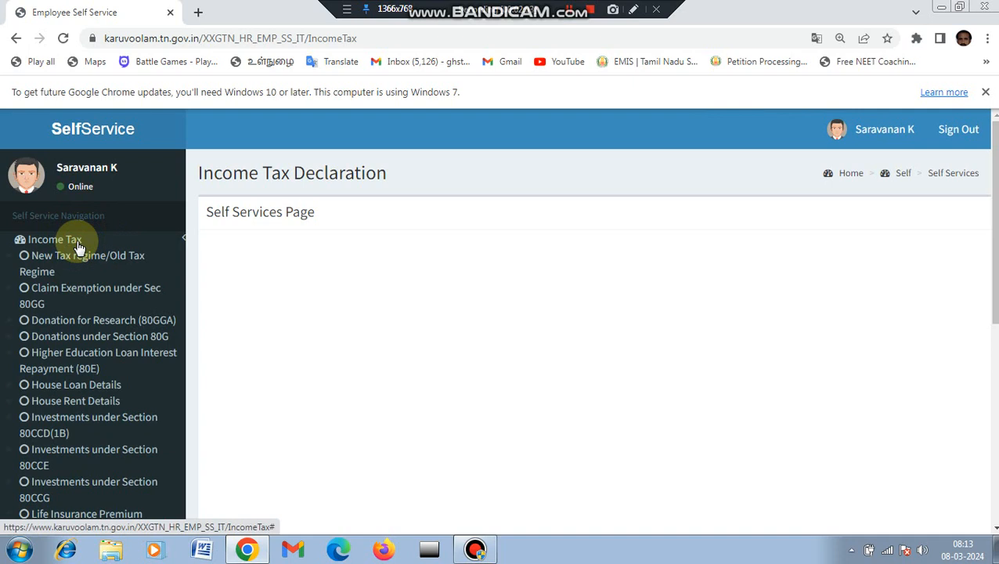
left_click(125, 260)
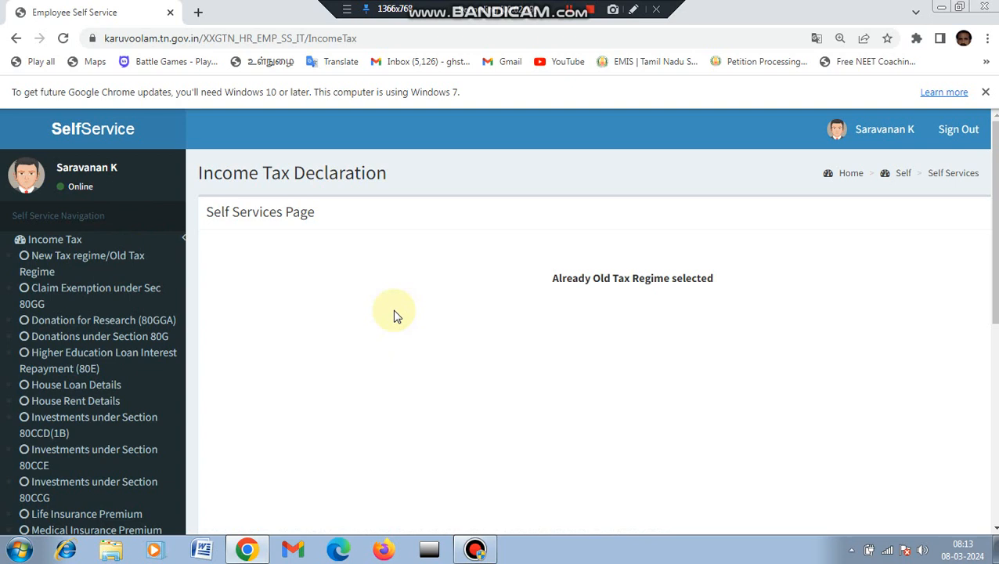
left_click(57, 392)
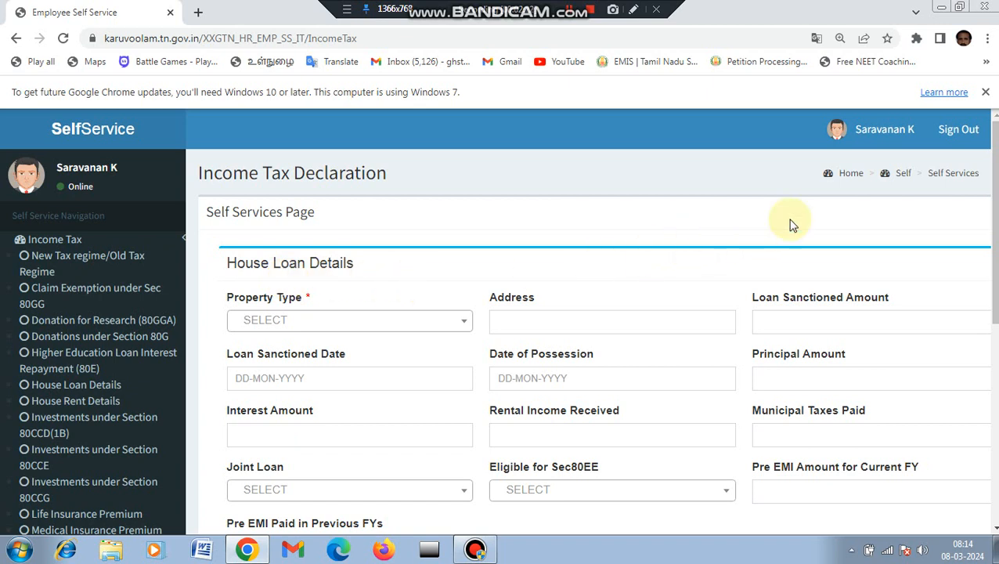
- Return to the portal's home page and open eServices (HR & Fin)
left_click(846, 180)
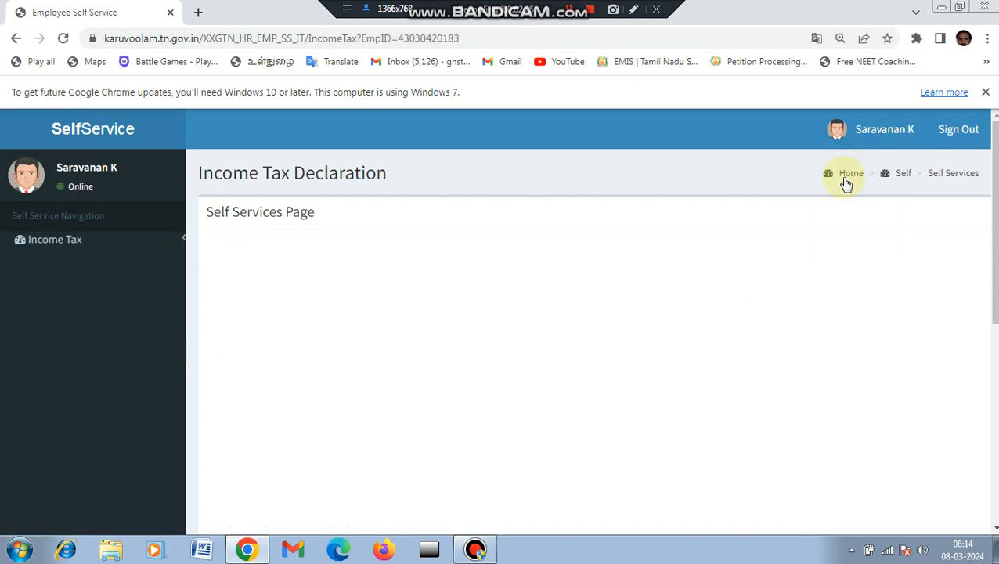
left_click(848, 177)
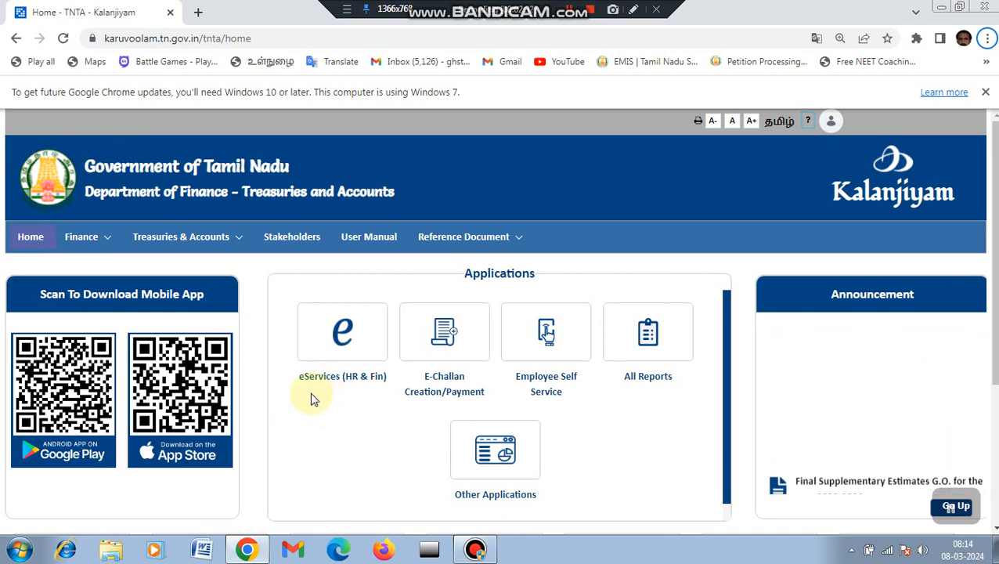
left_click(348, 349)
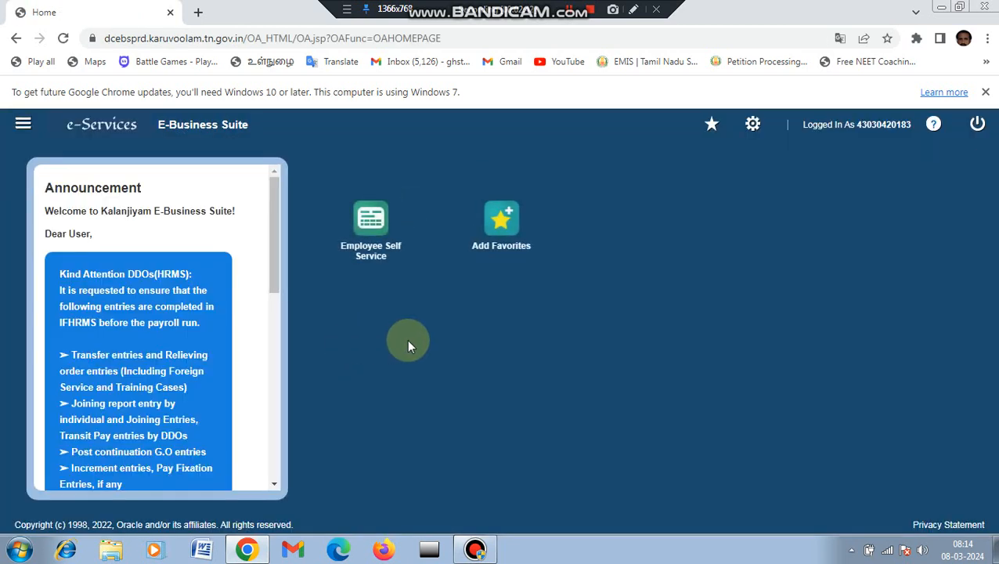
- Mark the Employee Self Service tile in the E-Business Suite with a temporary red box and open it
left_click(634, 11)
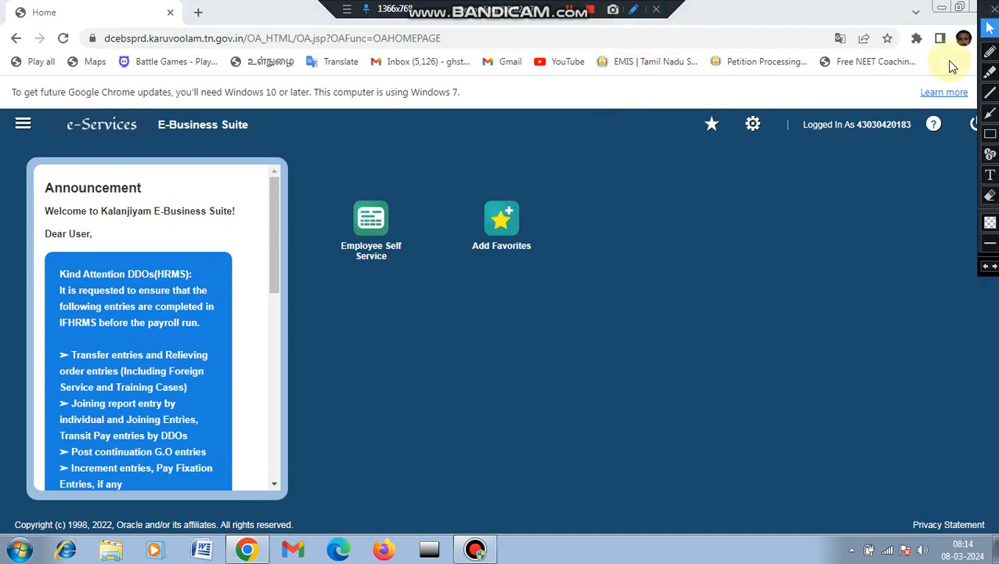
left_click(989, 134)
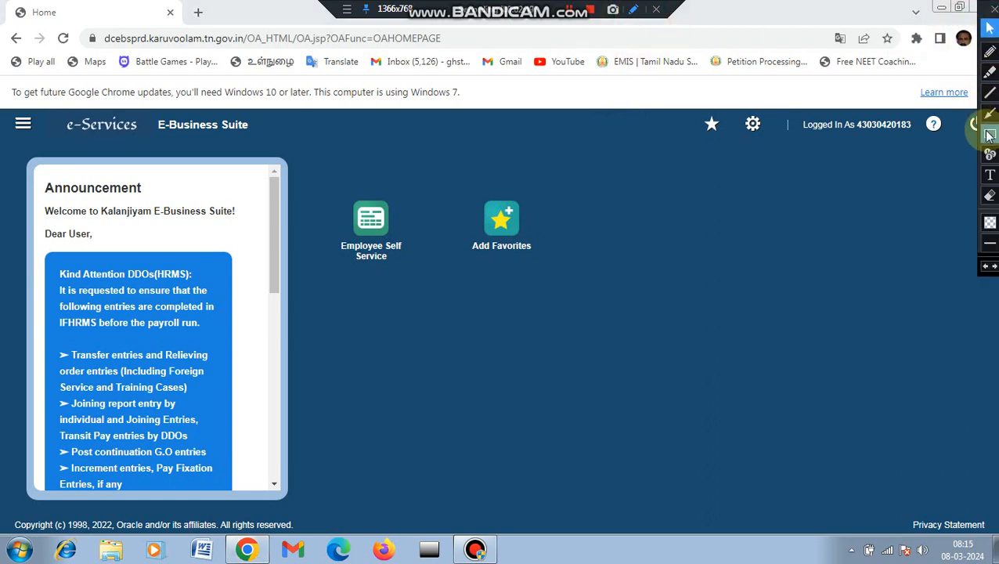
left_click_drag(346, 195, 403, 278)
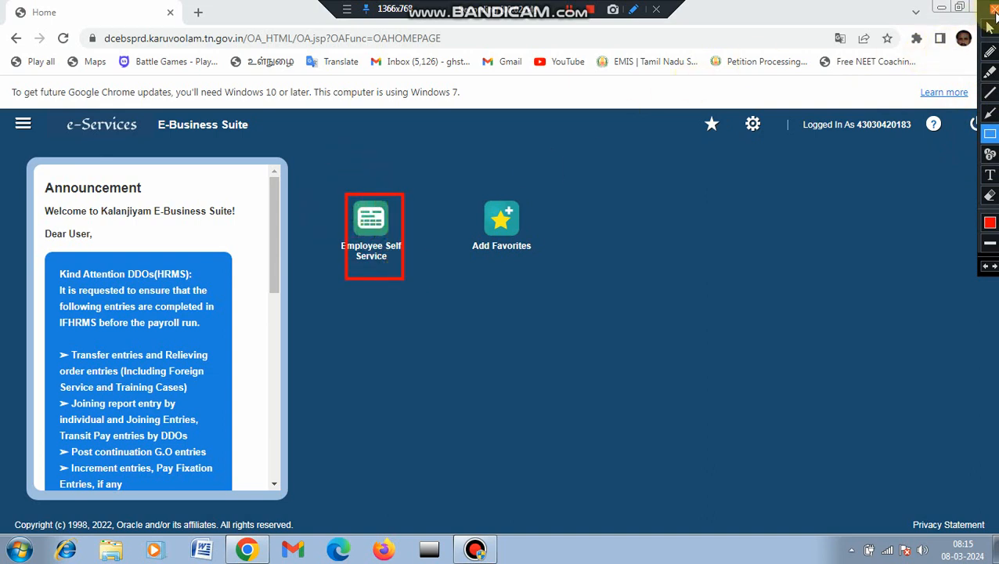
left_click(993, 11)
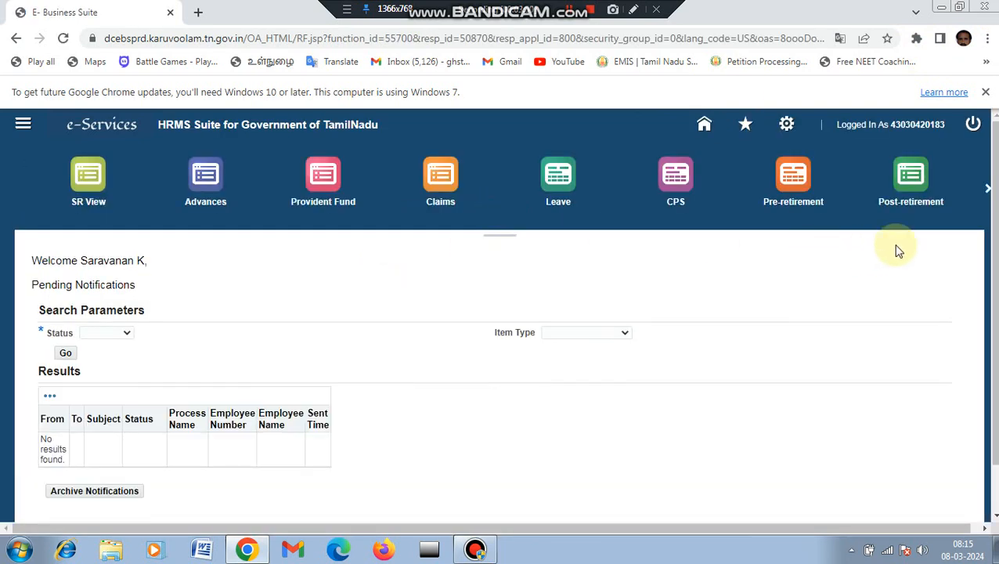
- Find the Others category in the HRMS Suite, mark it with a temporary red box and open it
left_click(988, 190)
left_click(988, 190)
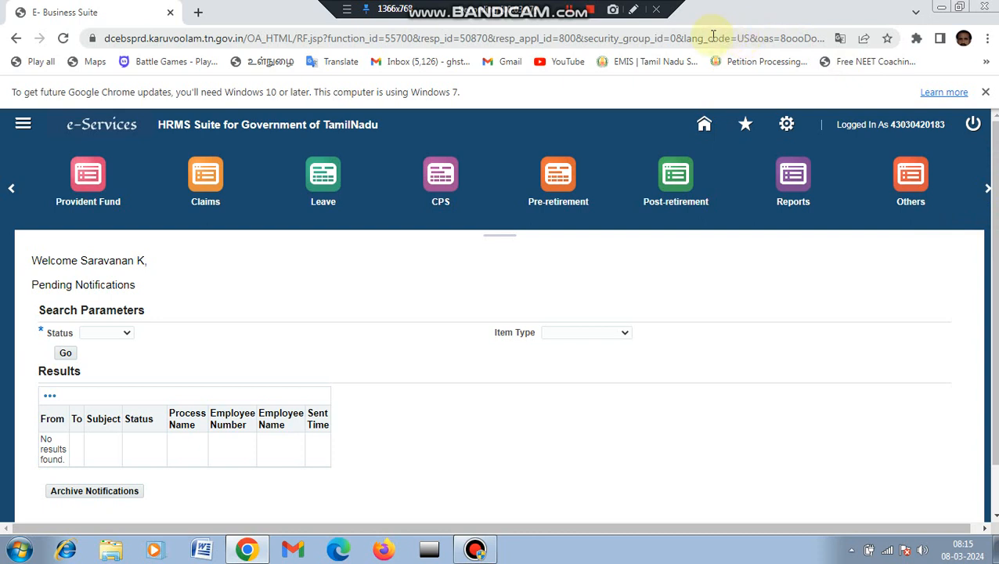
left_click(633, 9)
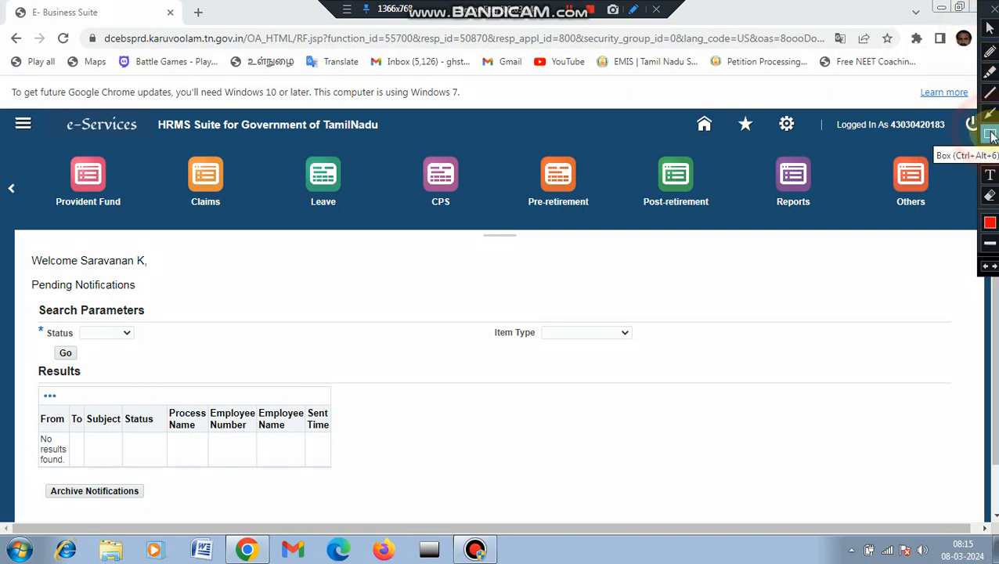
left_click_drag(891, 169, 927, 208)
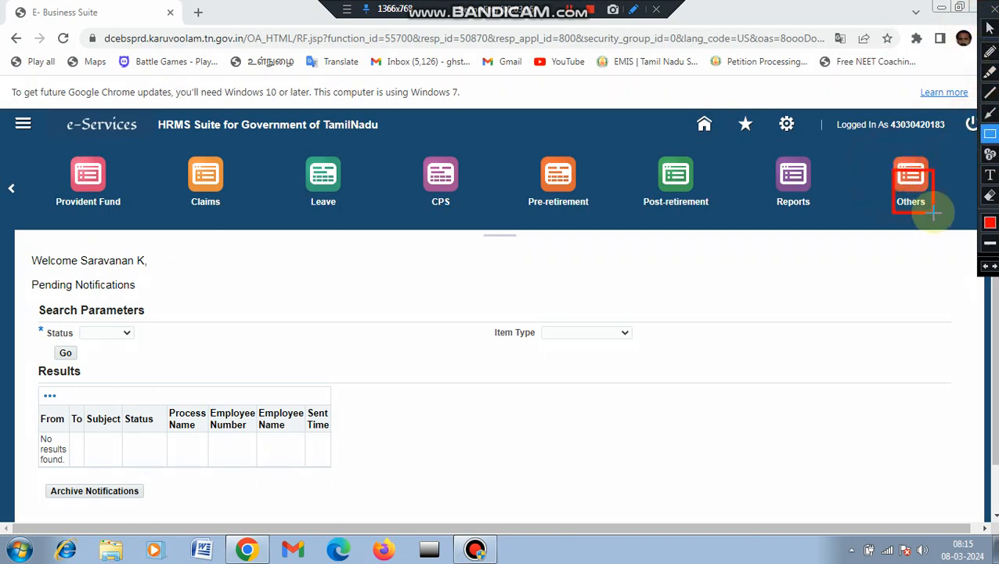
left_click(989, 29)
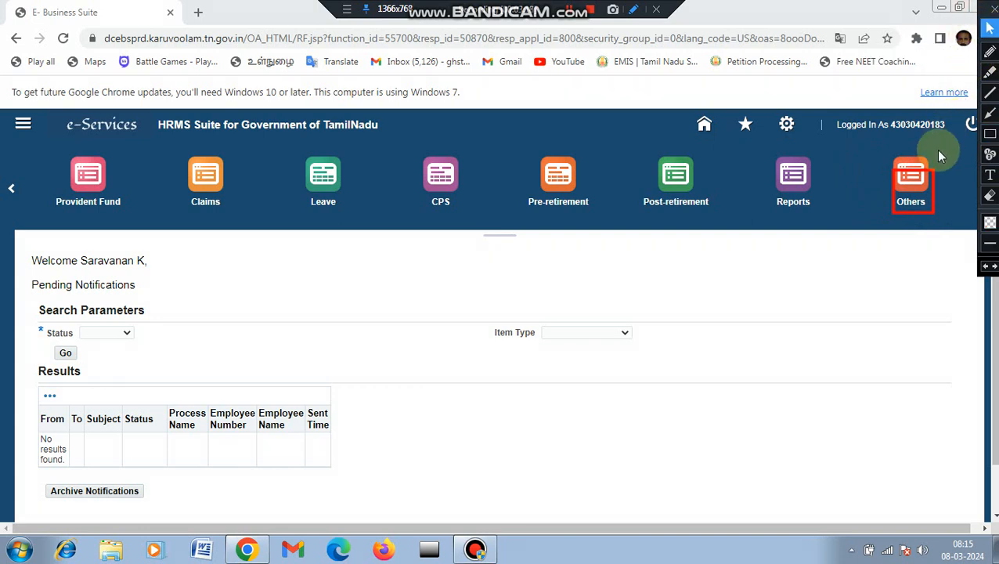
left_click(918, 194)
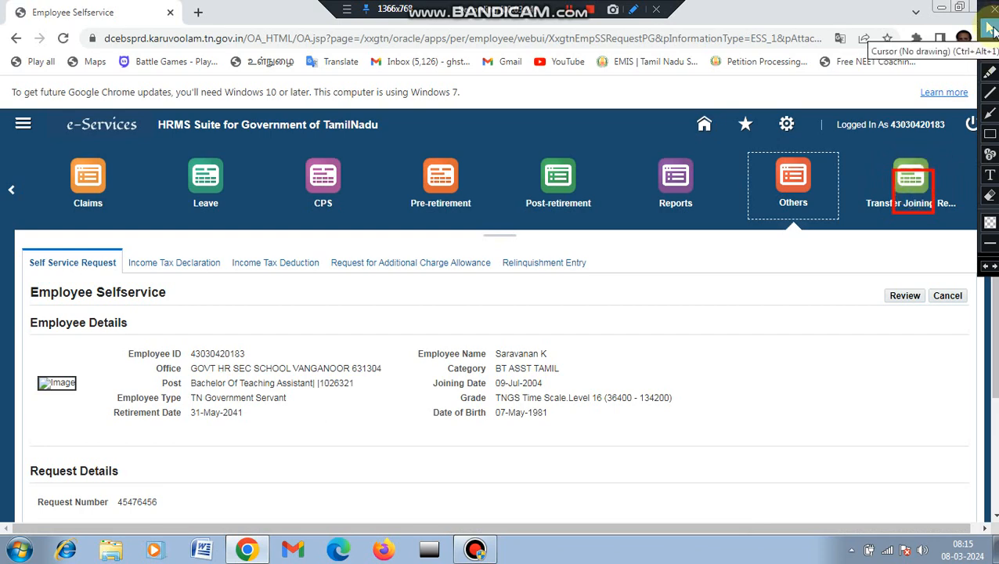
left_click(992, 32)
left_click(992, 9)
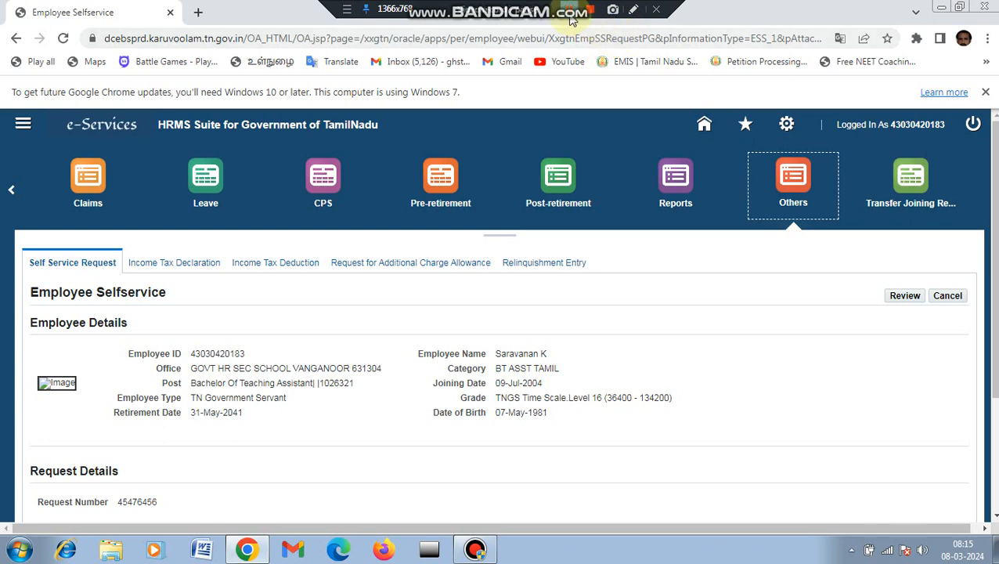
- Mark Income Tax Declaration under Others with a red box and open it
left_click(570, 13)
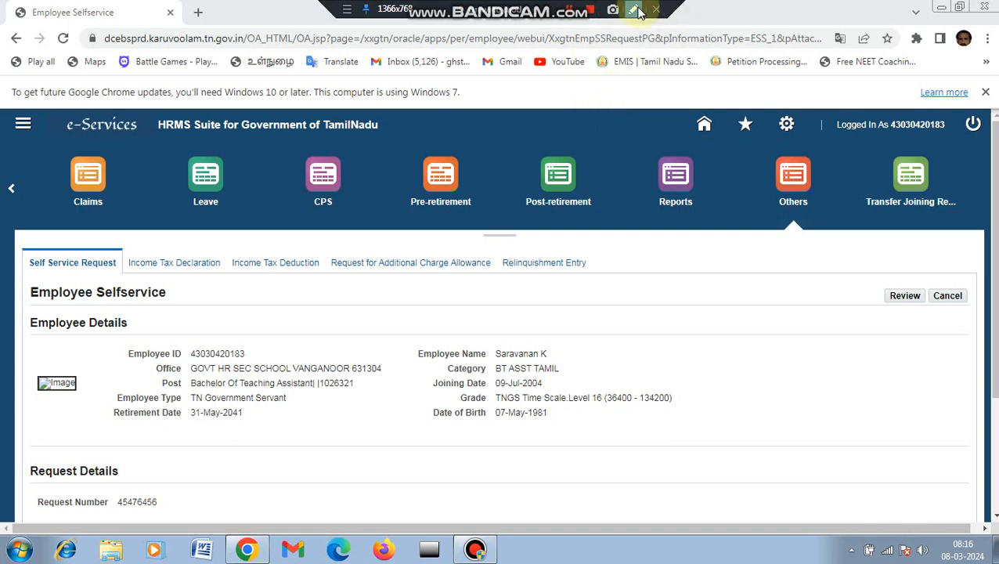
left_click(635, 10)
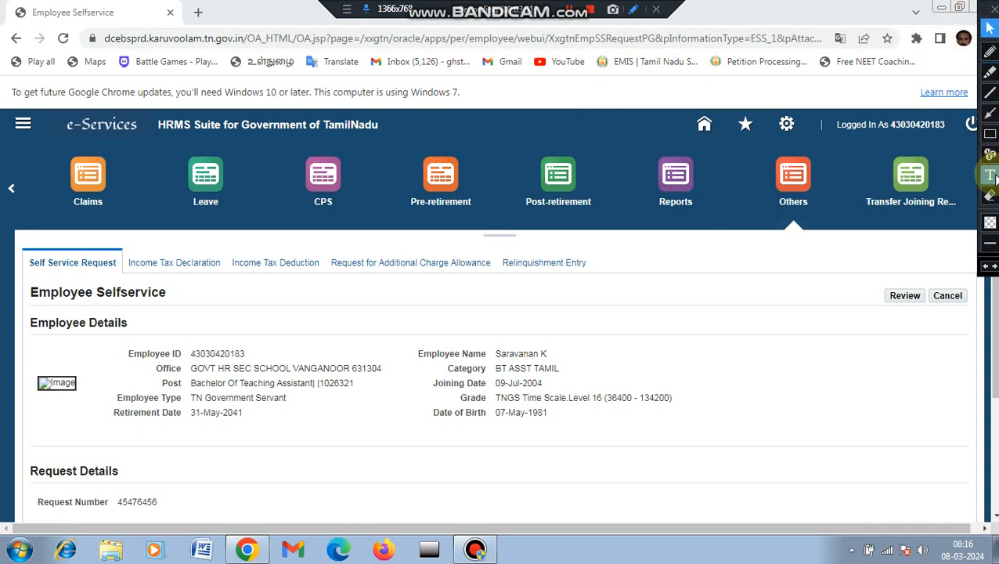
left_click(989, 133)
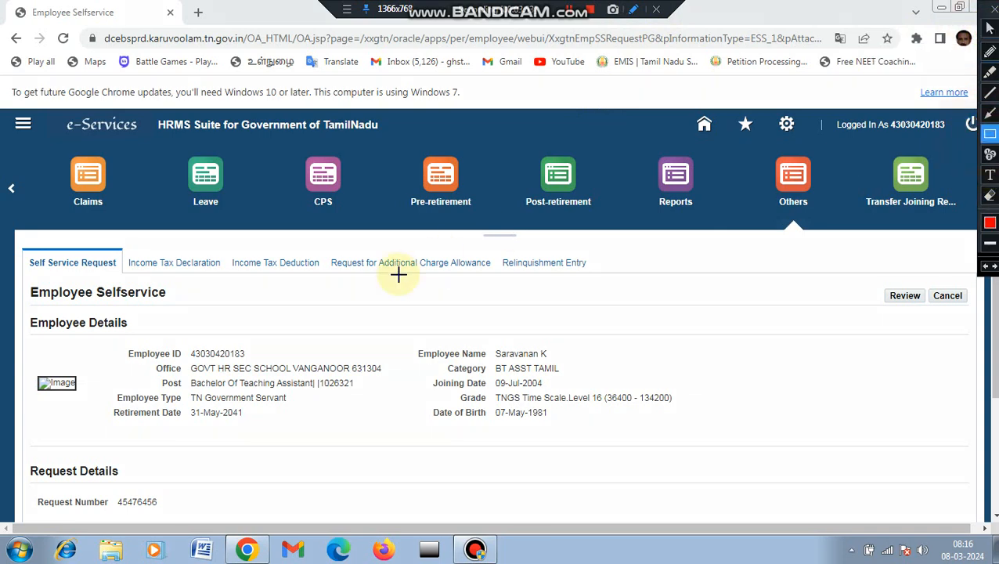
mouse_move(137, 256)
left_mouse_down()
mouse_move(227, 282)
mouse_move(339, 280)
mouse_move(232, 274)
left_mouse_up()
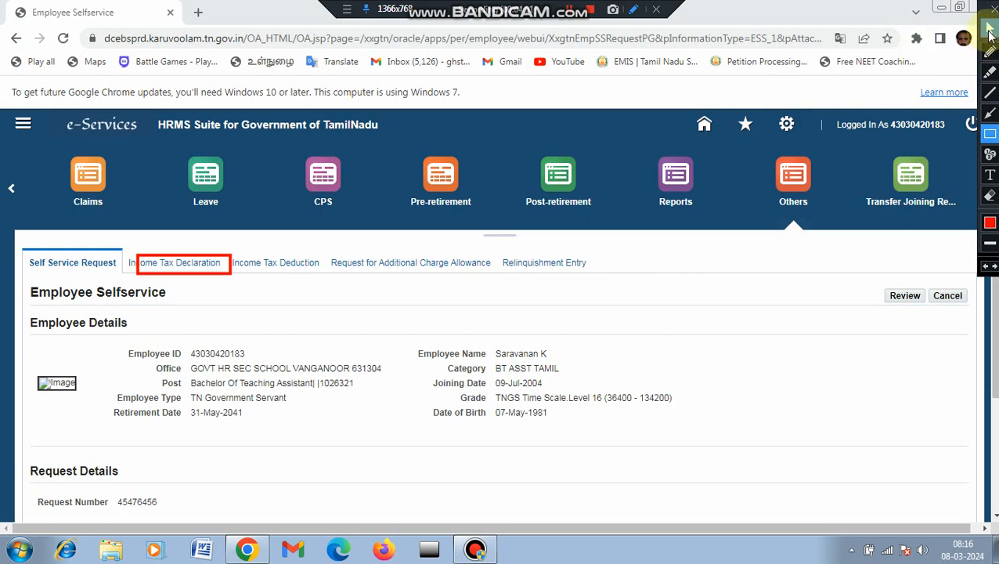
left_click(990, 30)
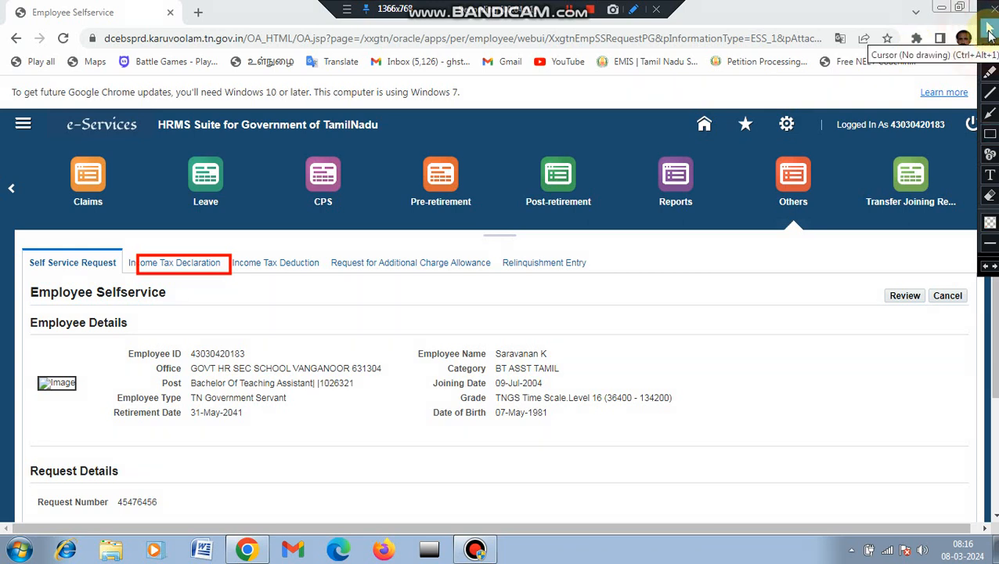
left_click(176, 266)
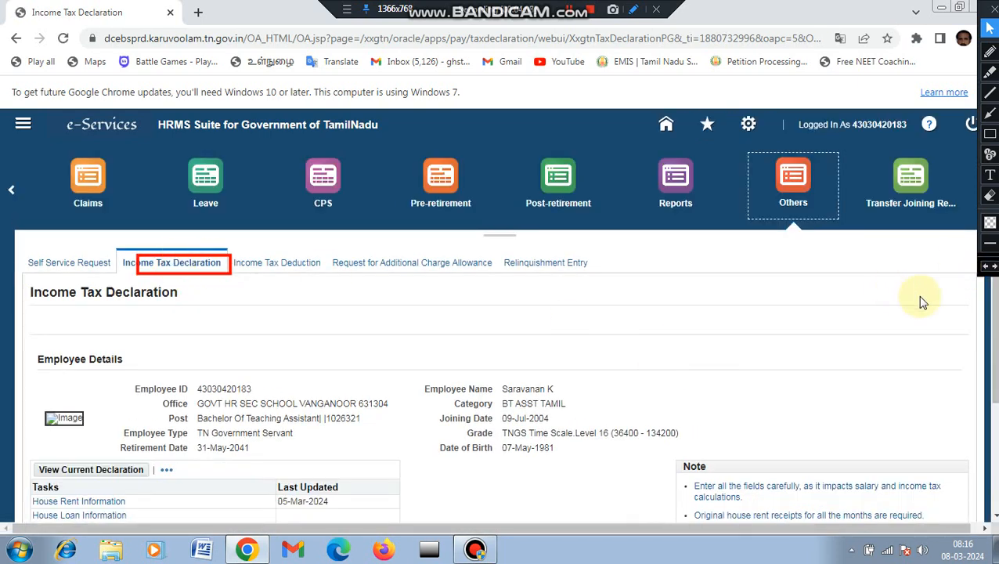
- Open House Loan Information from the income tax declaration's task list
scroll(922, 303, "down", 2)
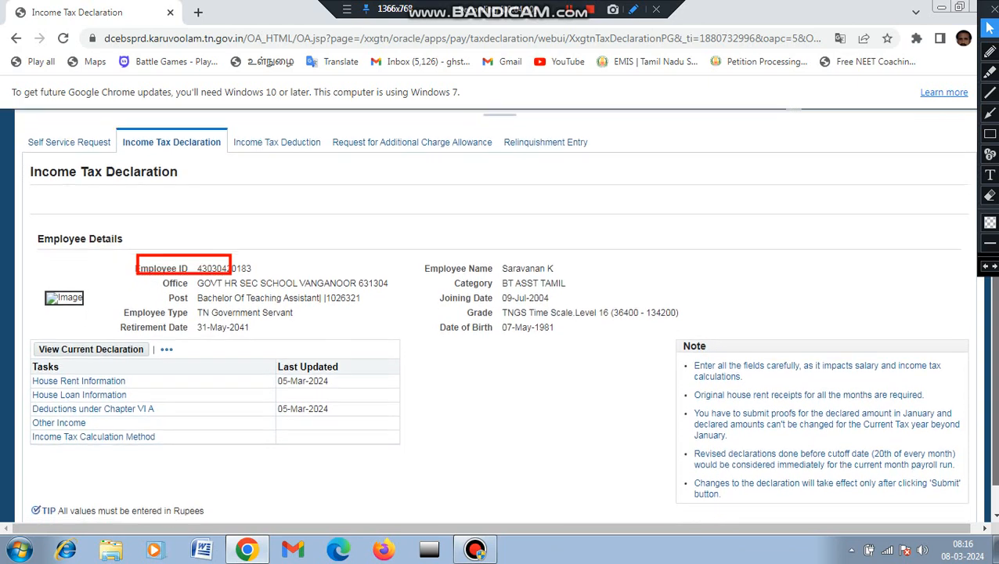
scroll(502, 314, "down", 1)
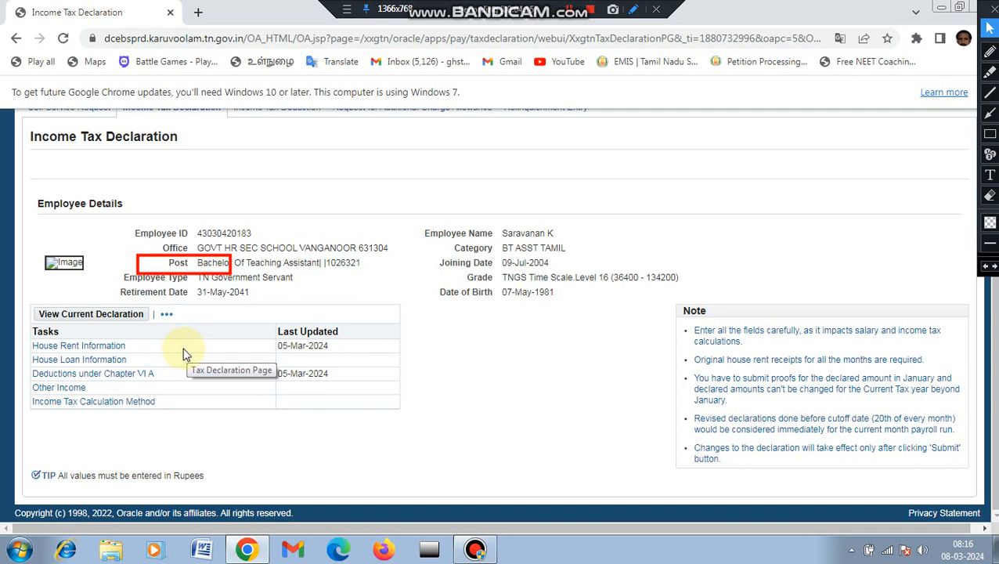
left_click(114, 363)
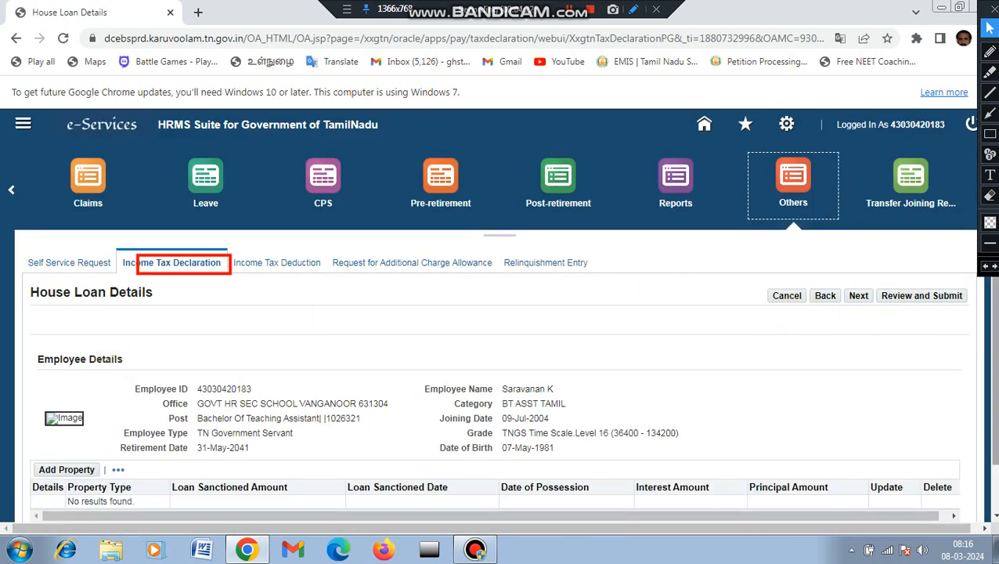
- Mark the Add Property option in House Loan Details with a temporary red box and start adding a property
scroll(573, 423, "down", 1)
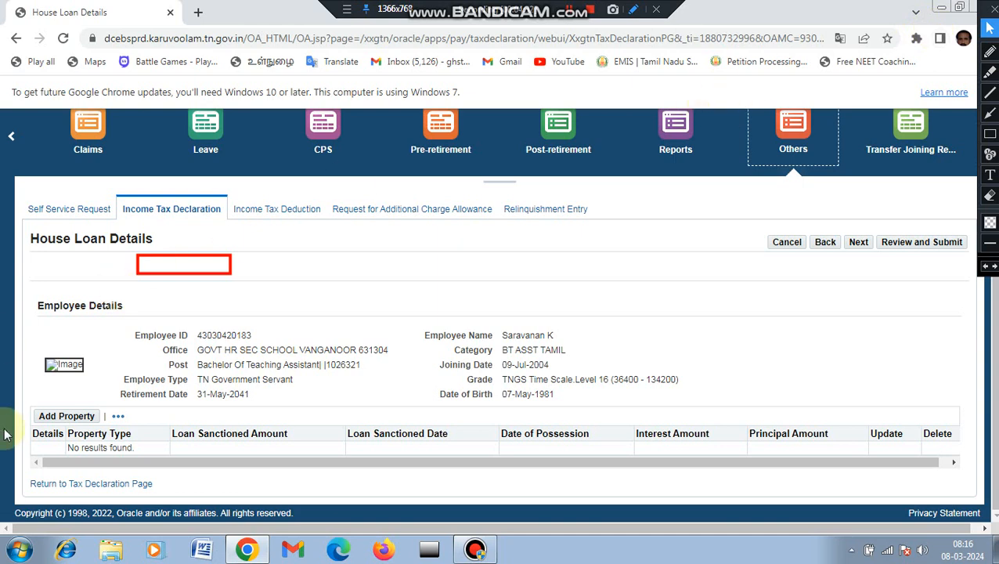
left_click_drag(37, 410, 78, 420)
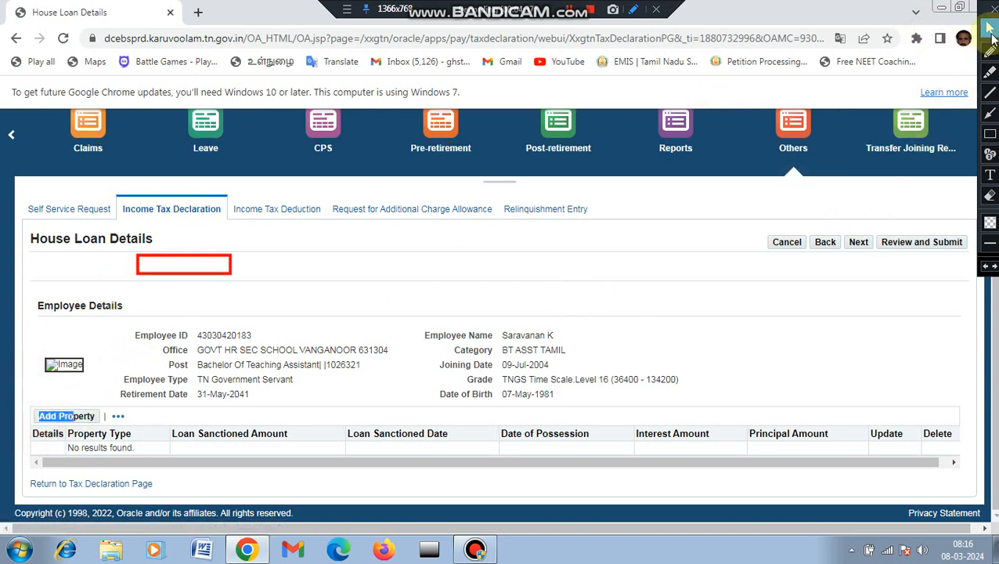
left_click(992, 30)
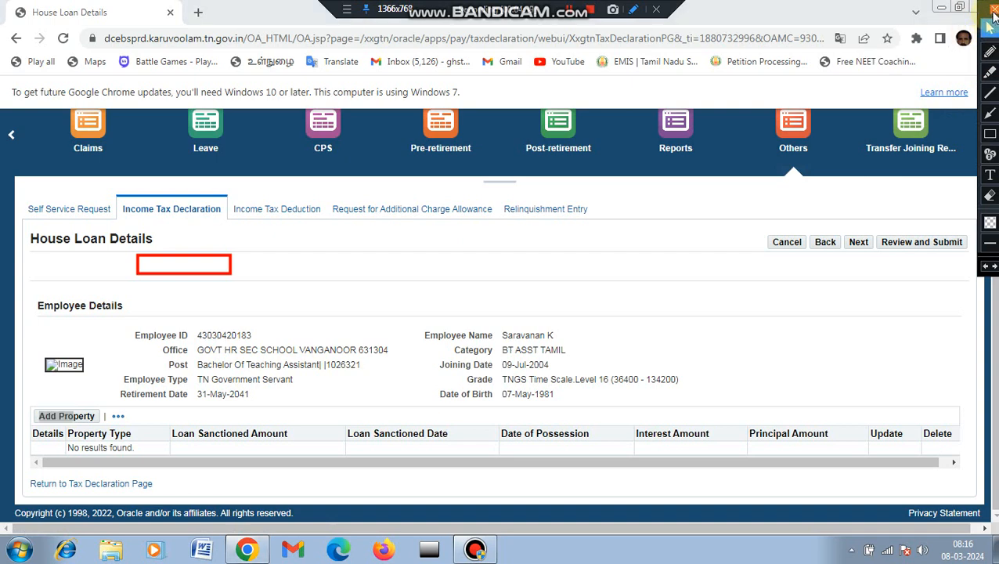
left_click(988, 134)
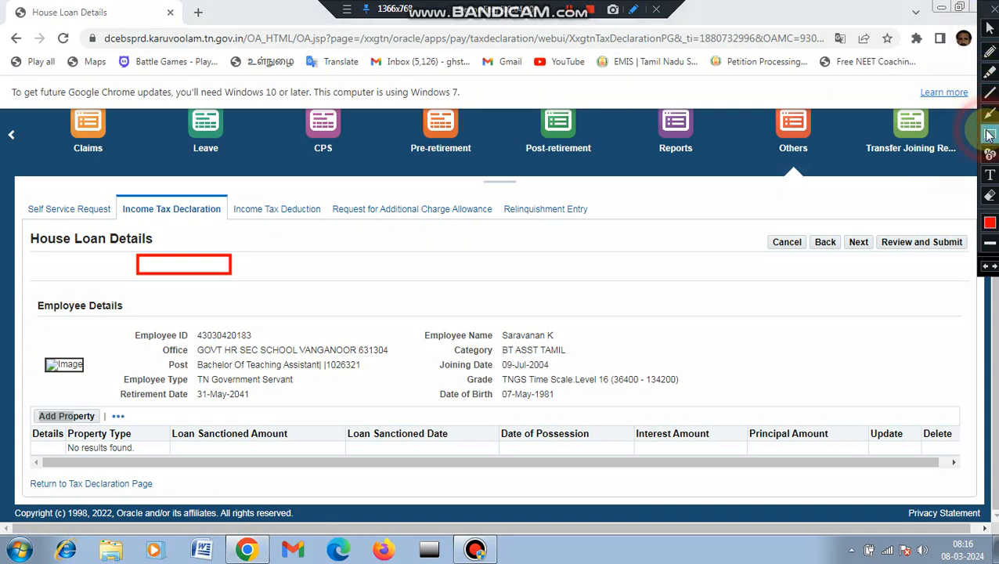
mouse_move(35, 403)
left_mouse_down()
mouse_move(70, 427)
mouse_move(157, 429)
left_mouse_up()
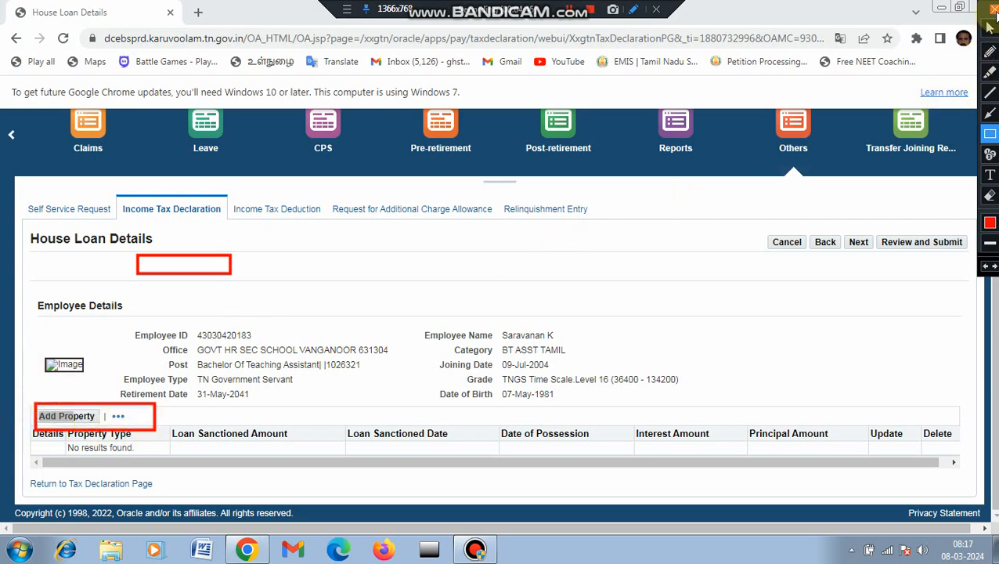
left_click(991, 10)
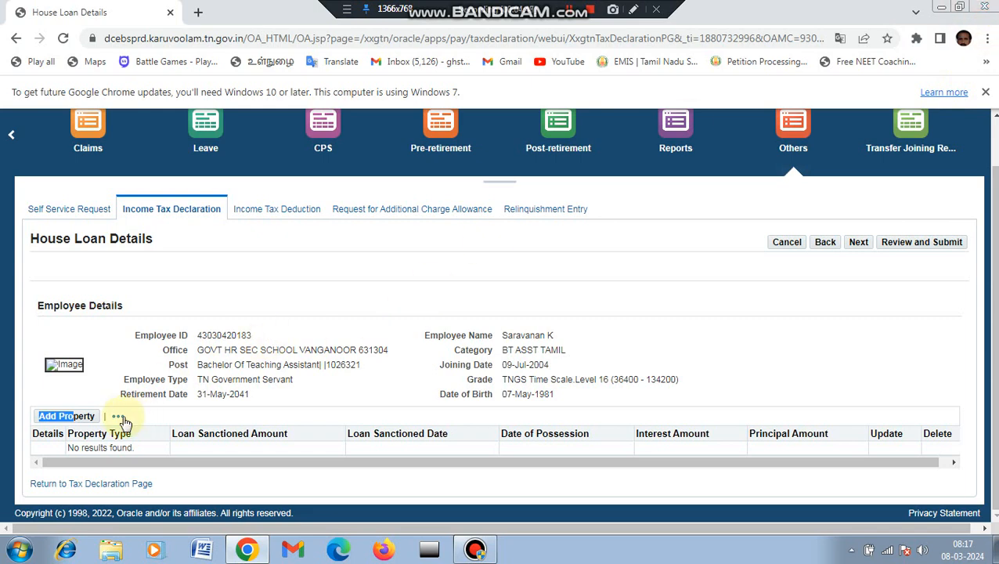
left_click(90, 423)
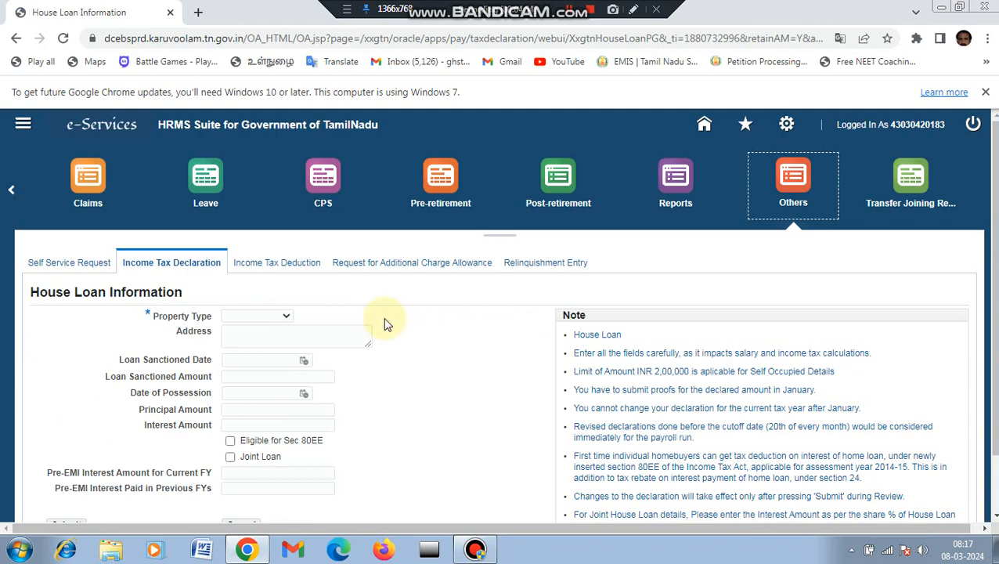
- Set the house loan's property type to Self Occupied and its sanctioned date to 01-Mar-2024
left_click(286, 317)
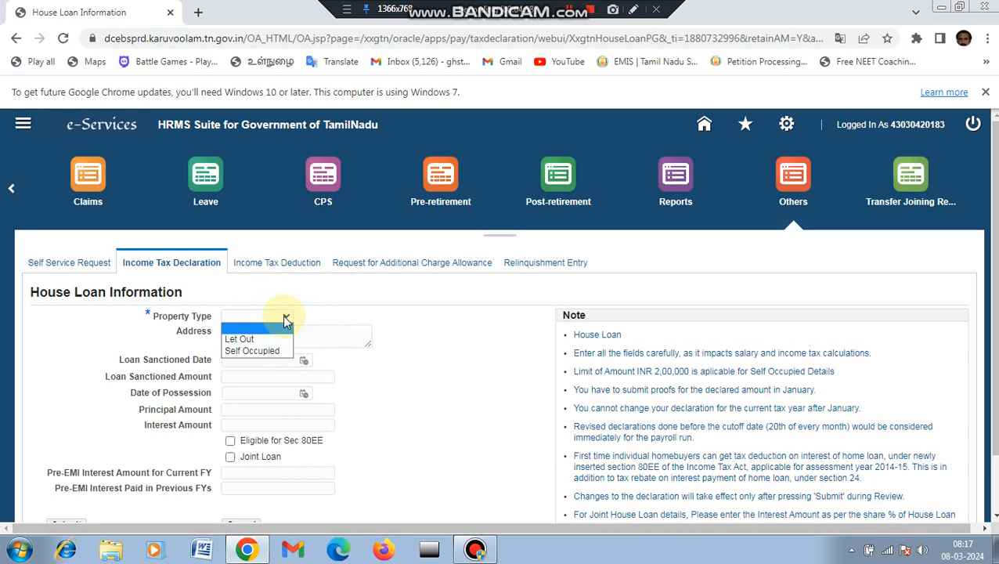
left_click(271, 351)
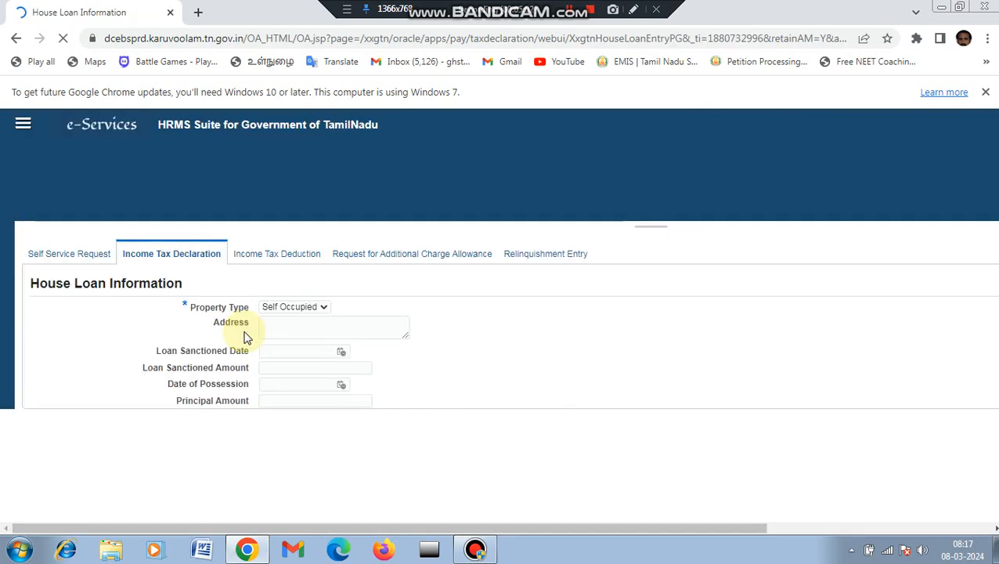
left_click(251, 343)
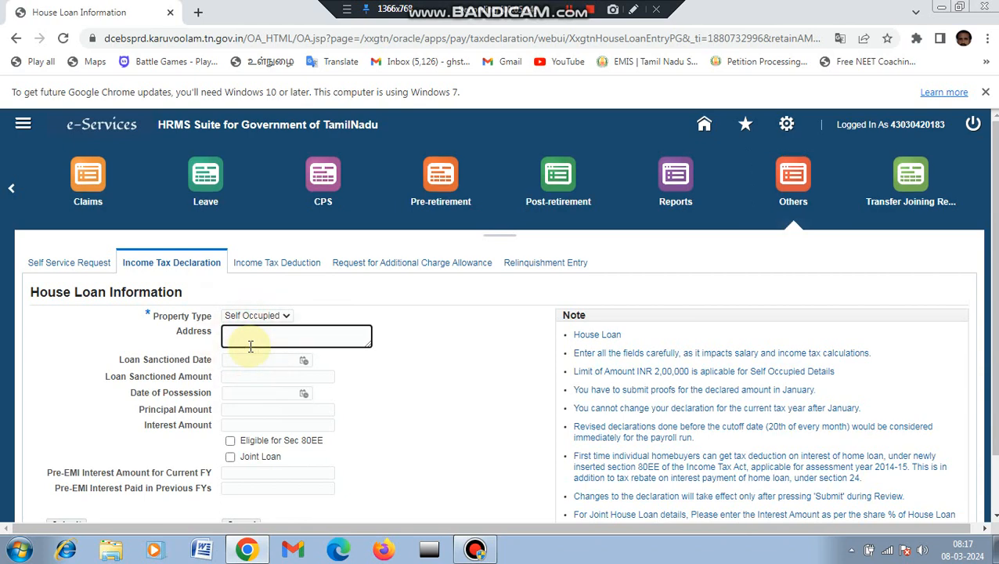
left_click(305, 362)
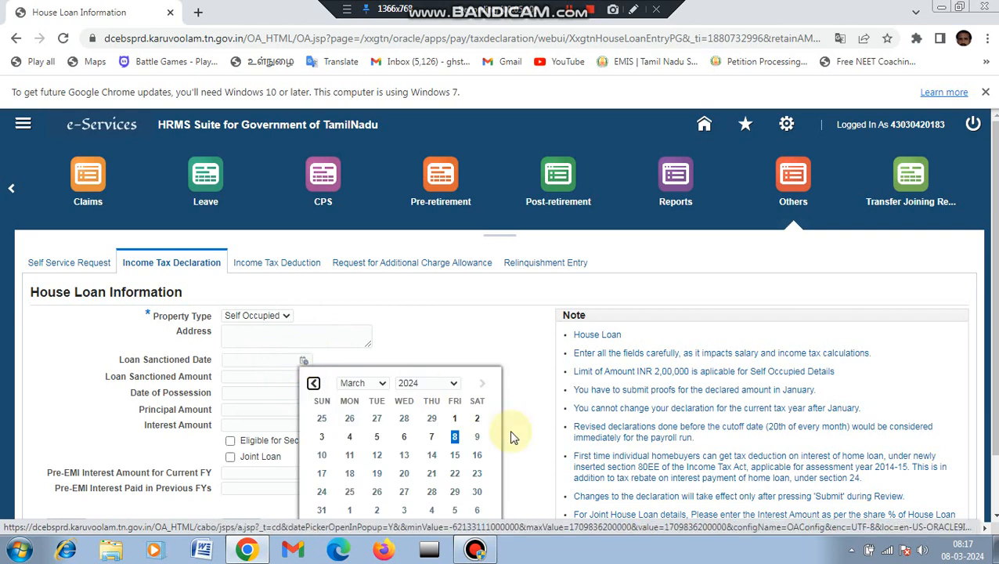
left_click(455, 419)
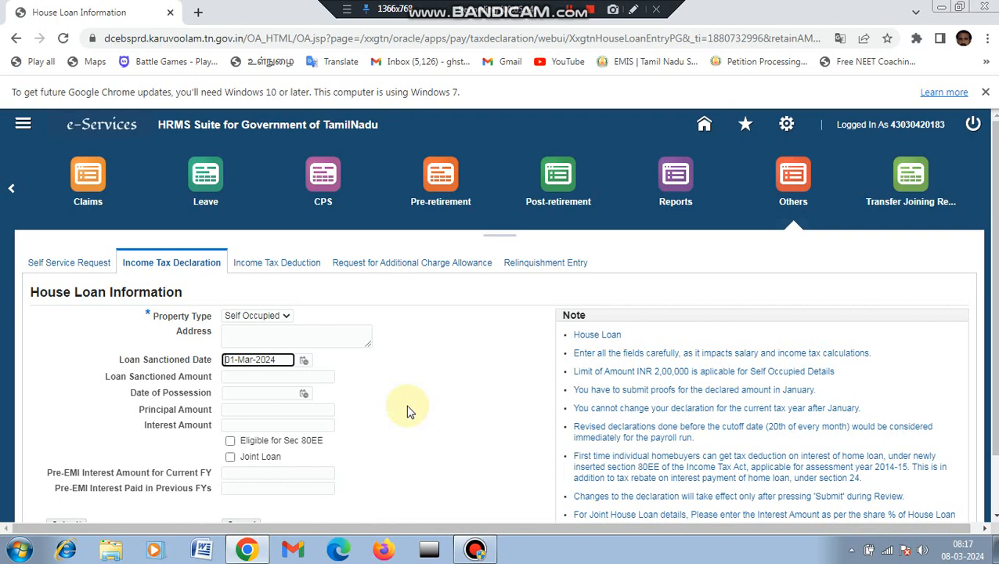
- Enter a loan sanctioned amount of 500000 and set the date of possession to 01-Mar-2024
left_click(300, 377)
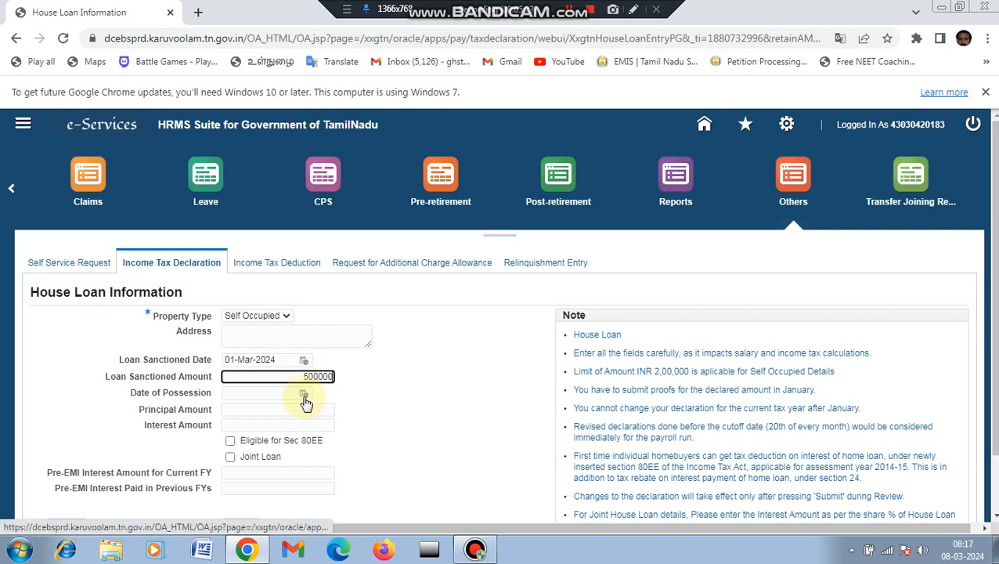
left_click(304, 398)
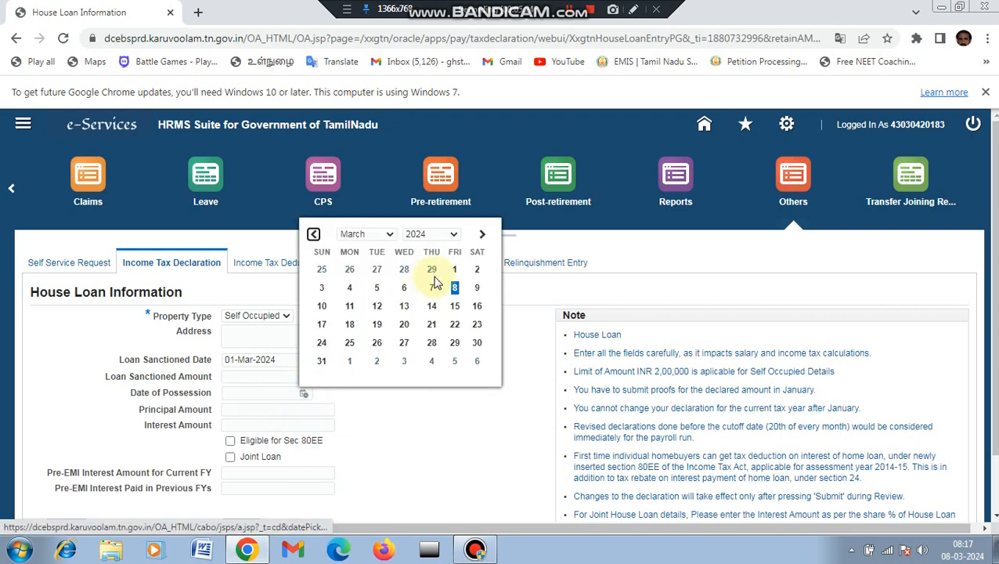
left_click(453, 270)
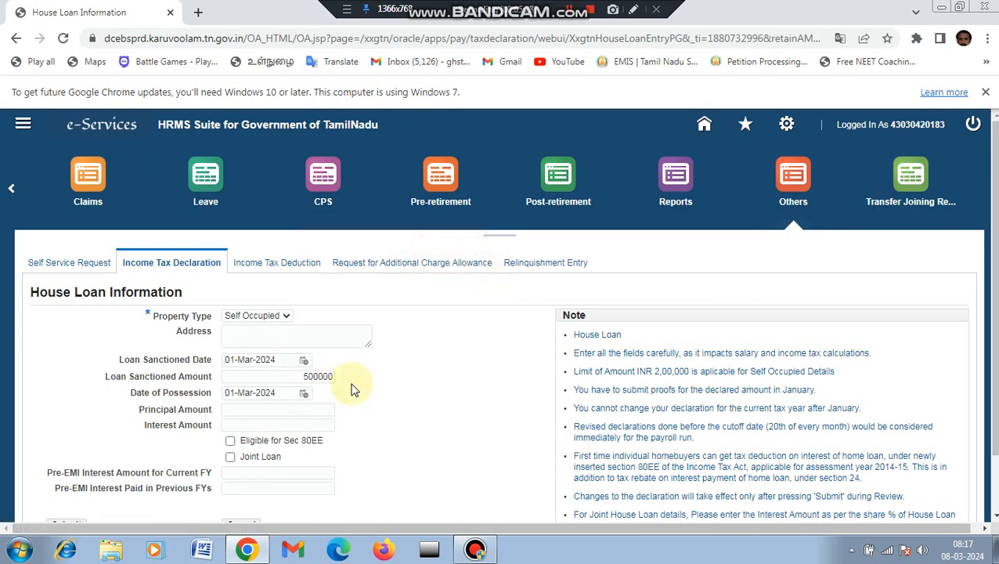
- Enter a principal amount of 500000 and an interest amount of 30000, and mark the loan as eligible for Sec 80EE
scroll(885, 372, "down", 2)
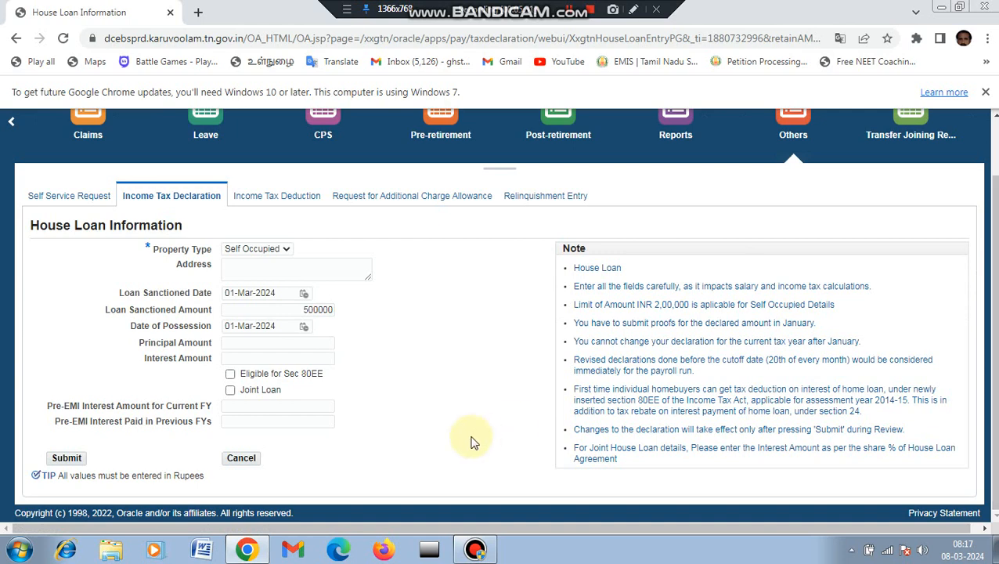
left_click(233, 343)
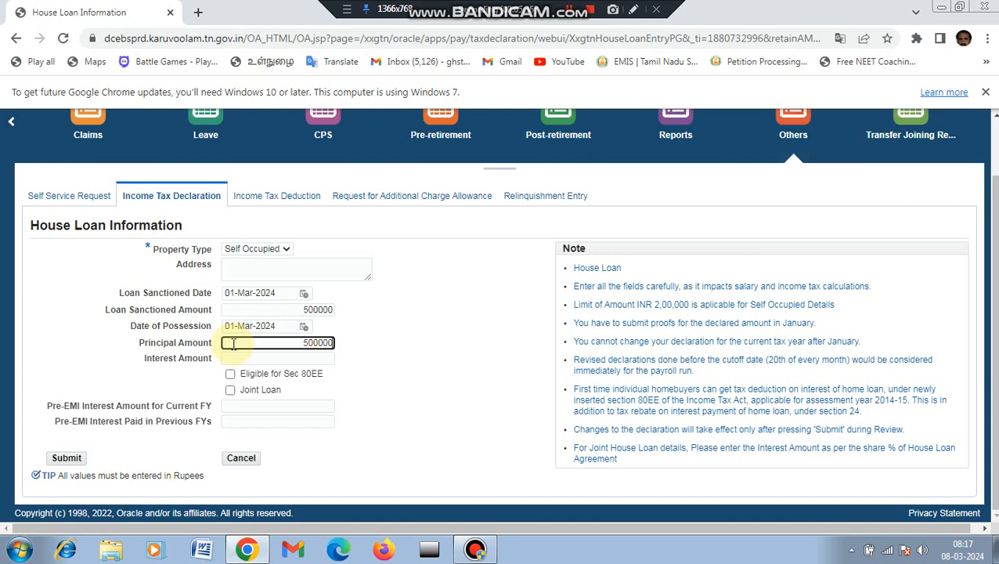
left_click(237, 359)
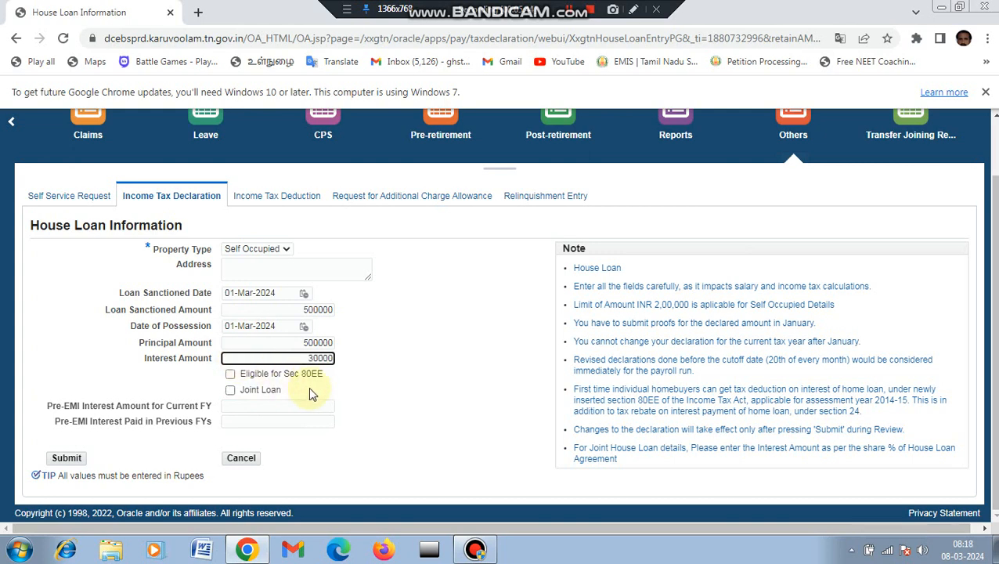
left_click(230, 376)
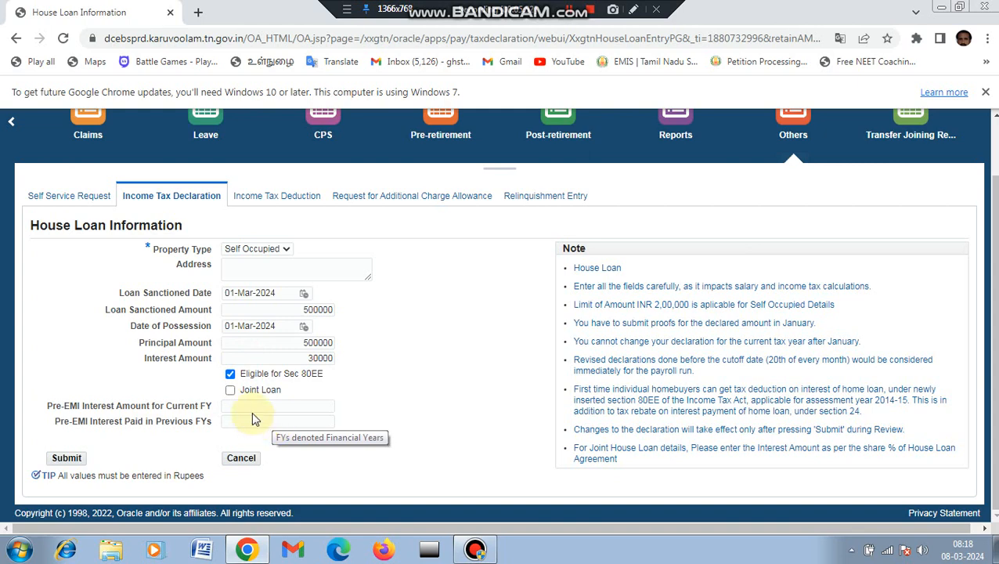
- Enter 12000 as pre-EMI interest for both the current and previous financial years, and submit the house loan entry
left_click(250, 406)
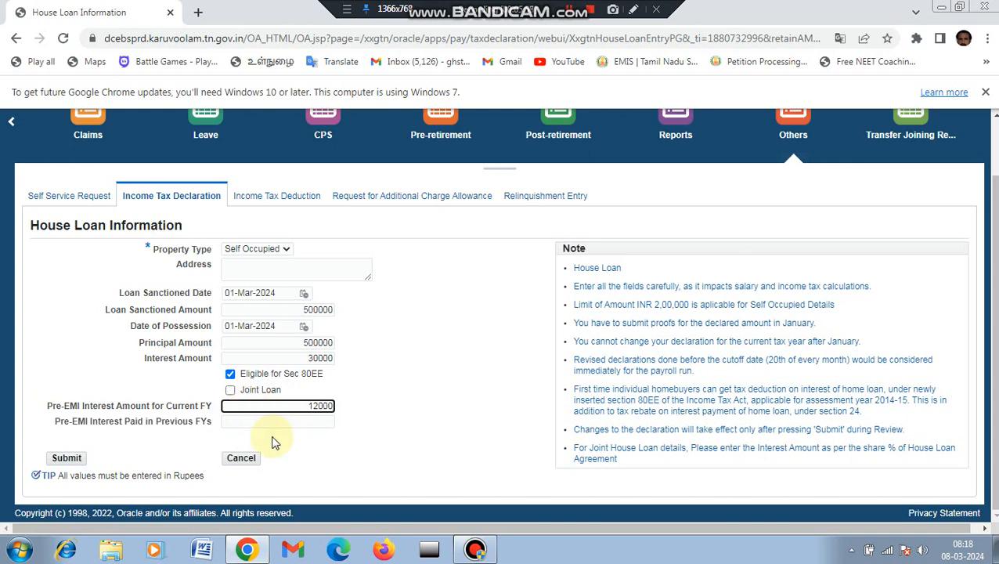
left_click(263, 423)
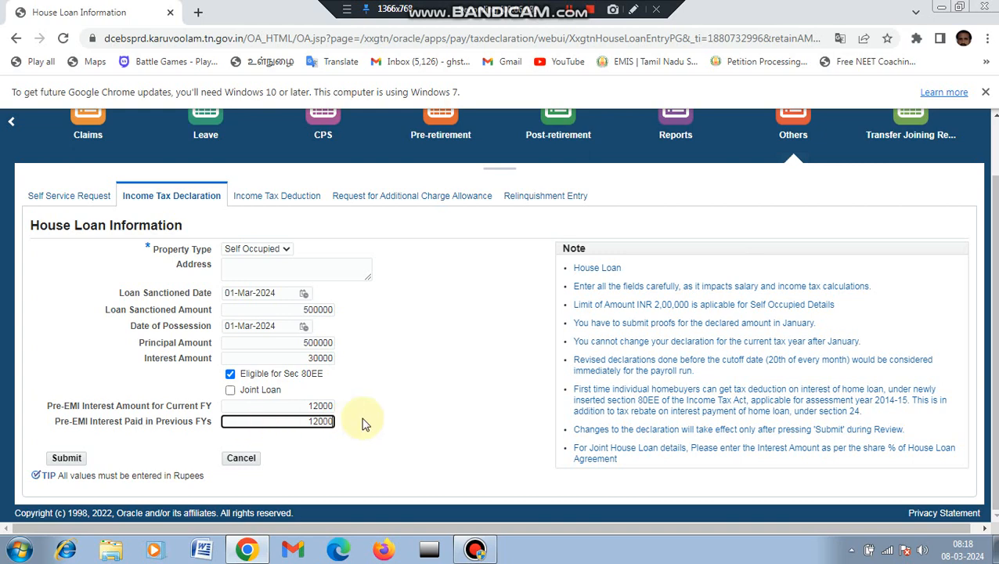
left_click(66, 458)
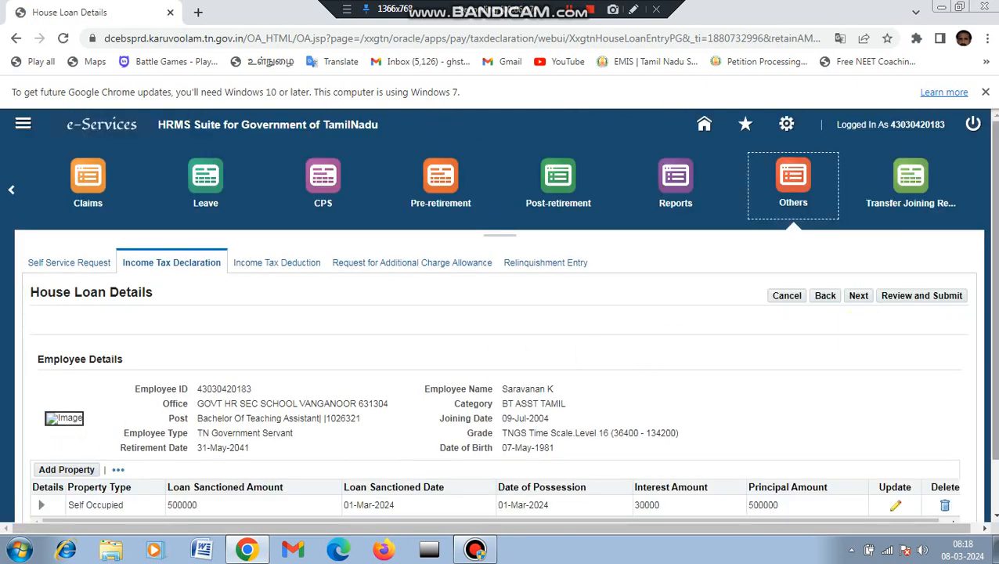
- Reopen the Self Occupied property entry for updating and review its loan and pre-EMI interest fields
scroll(725, 419, "down", 2)
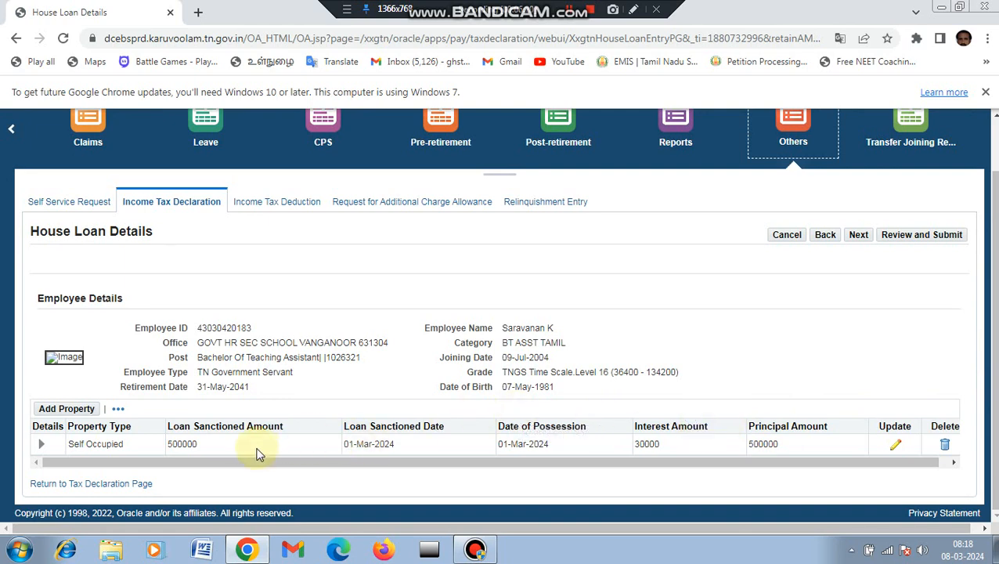
left_click(896, 448)
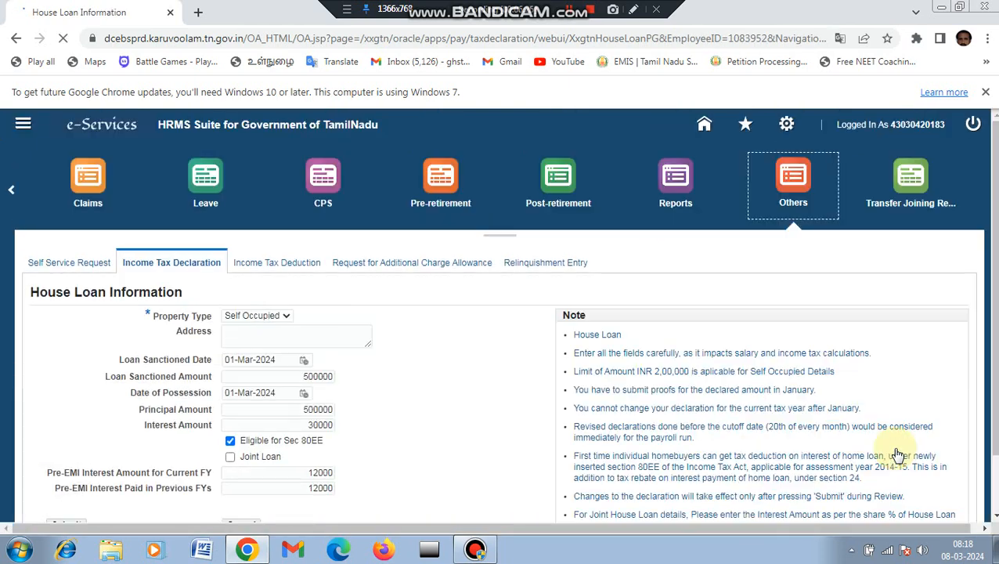
scroll(501, 313, "down", 2)
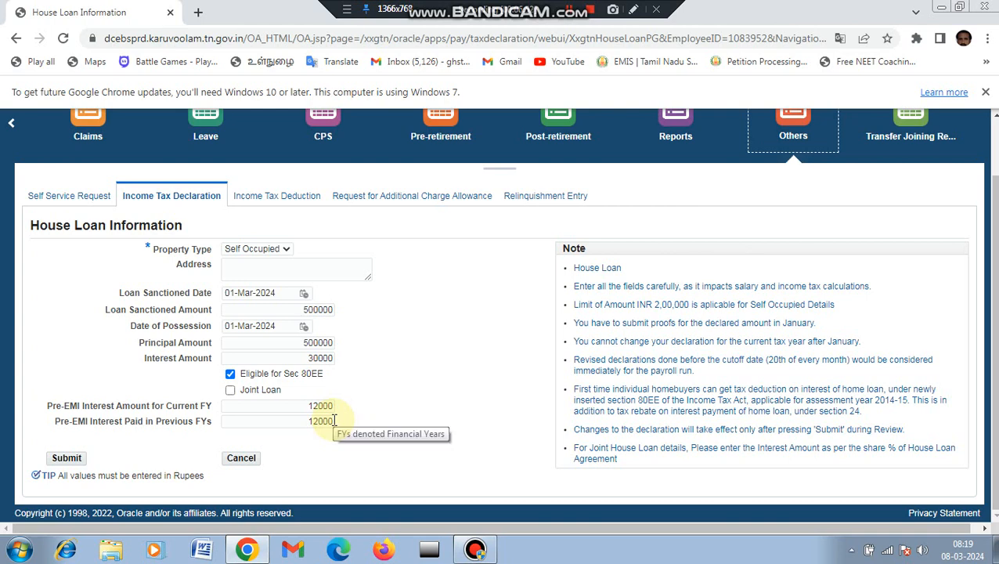
left_click(285, 420)
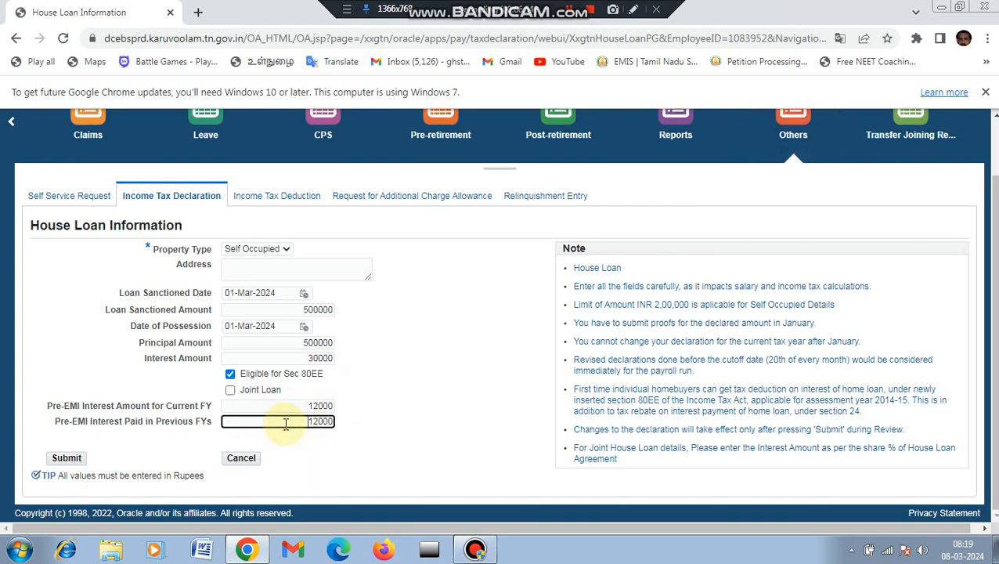
left_click(248, 405)
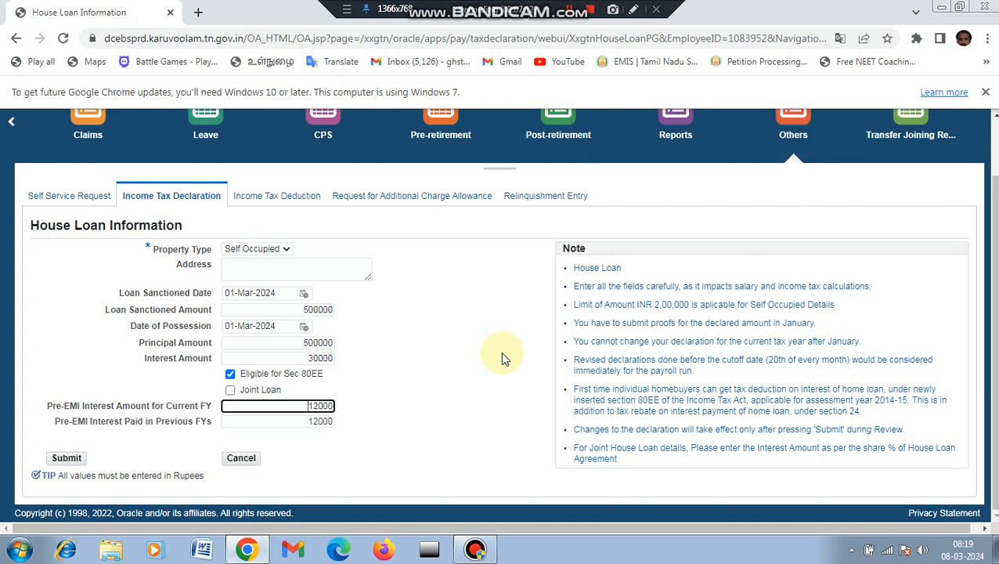
- Return to the E-Business Suite home page and open Employee Self Service
left_click_drag(995, 235, 995, 184)
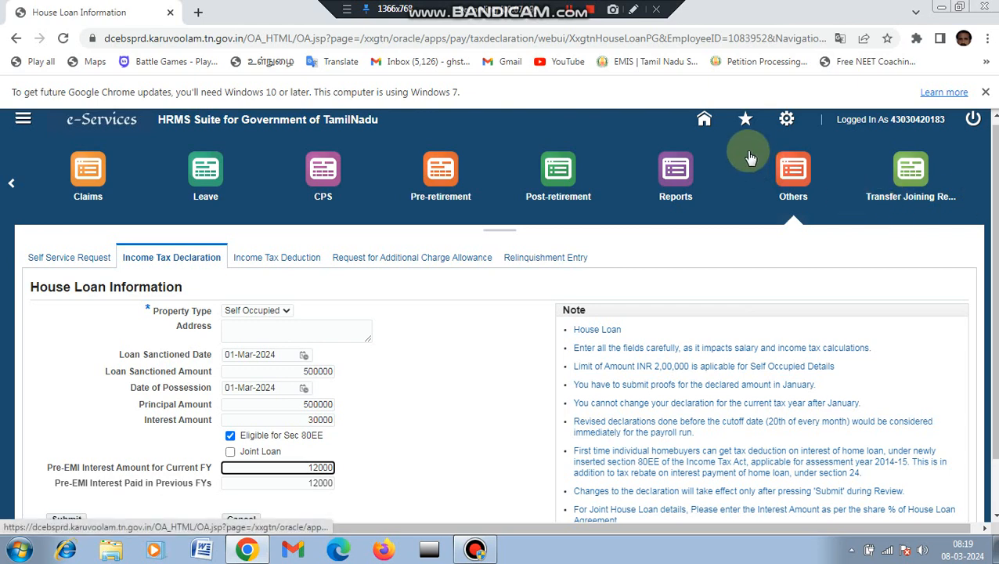
left_click(704, 124)
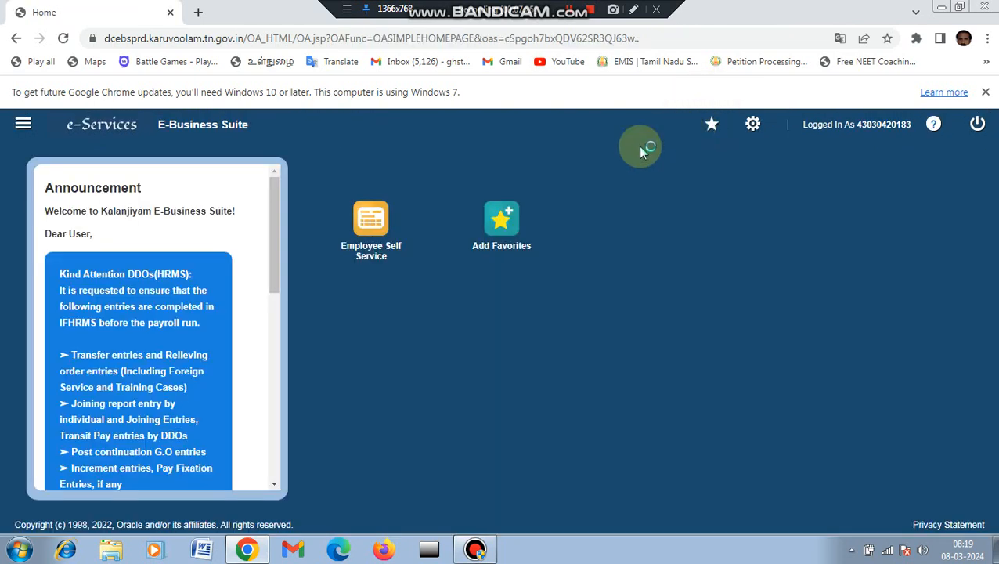
left_click(375, 266)
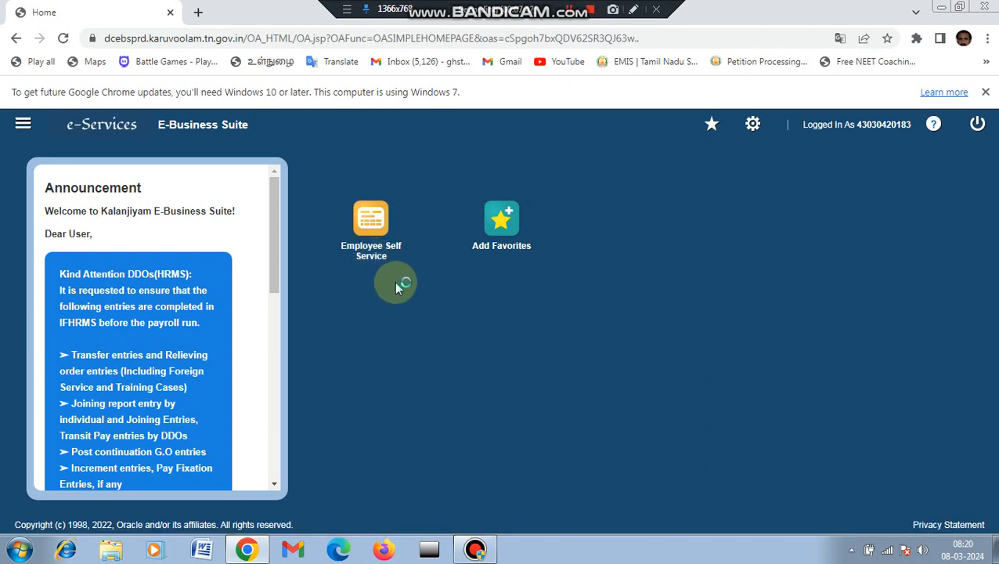